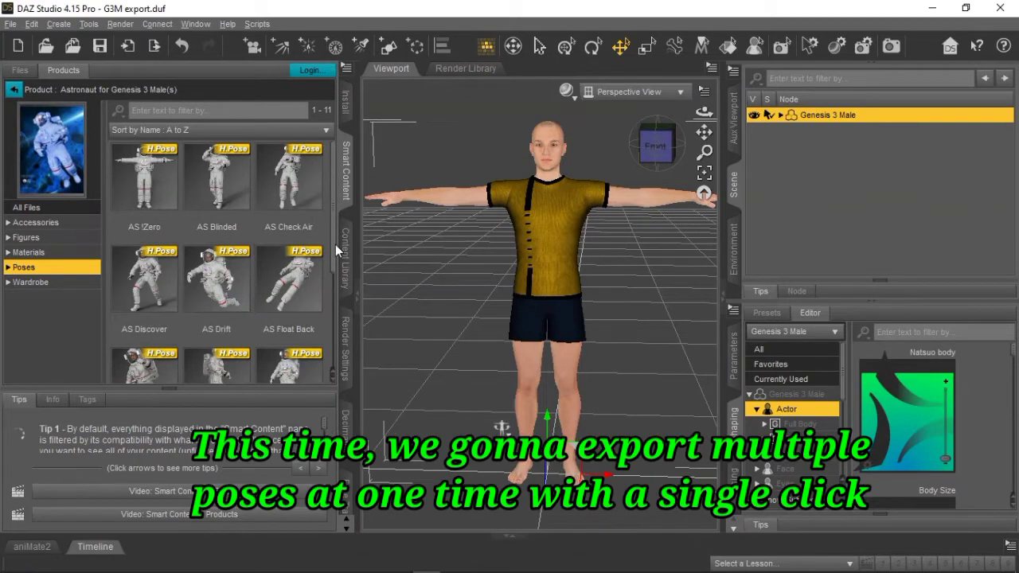
Look over the posed figure in iClone 3DXchange and the custom motions in Character Creator 3, and return to DAZ Studio's astronaut poses.
mouse_move(334, 263)
left_mouse_down()
mouse_move(334, 322)
mouse_move(335, 254)
left_mouse_up()
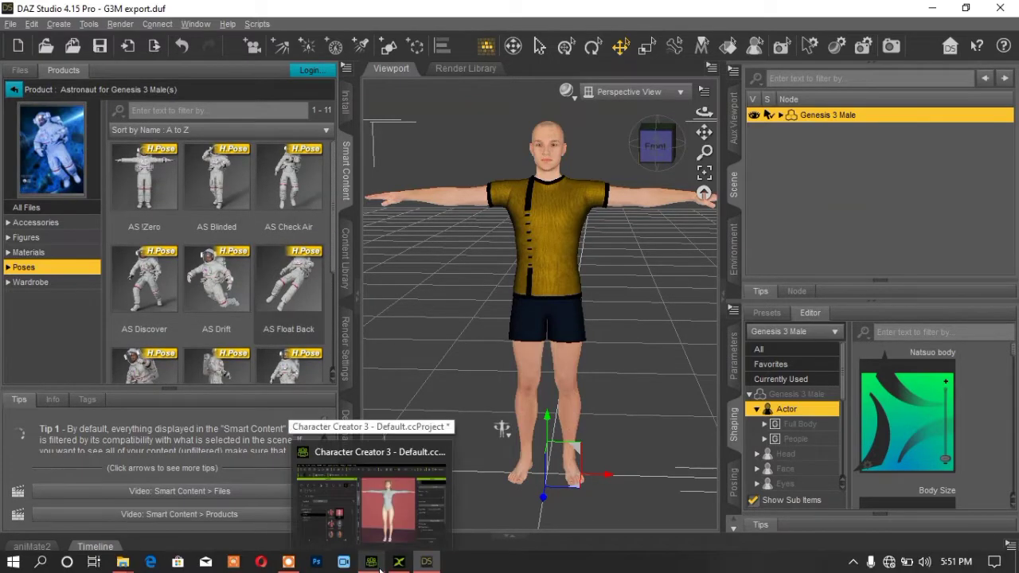
left_click(398, 562)
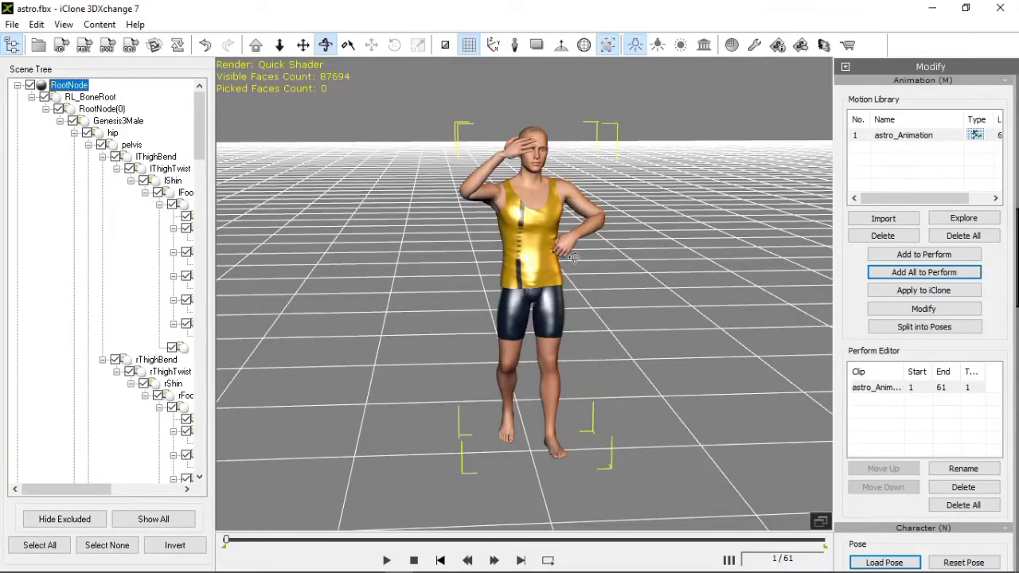
left_click_drag(610, 248, 561, 233)
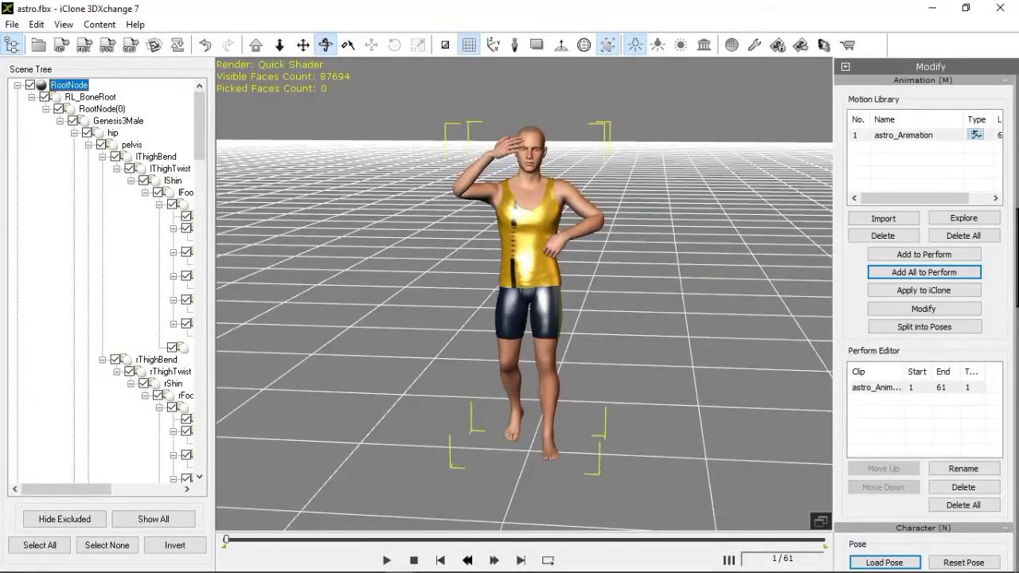
left_click(371, 563)
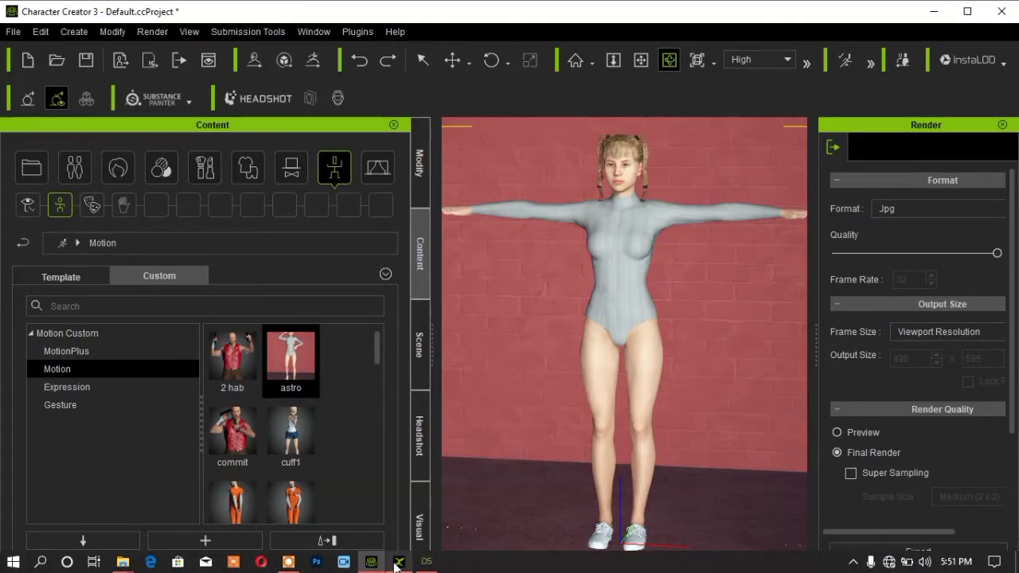
mouse_move(409, 564)
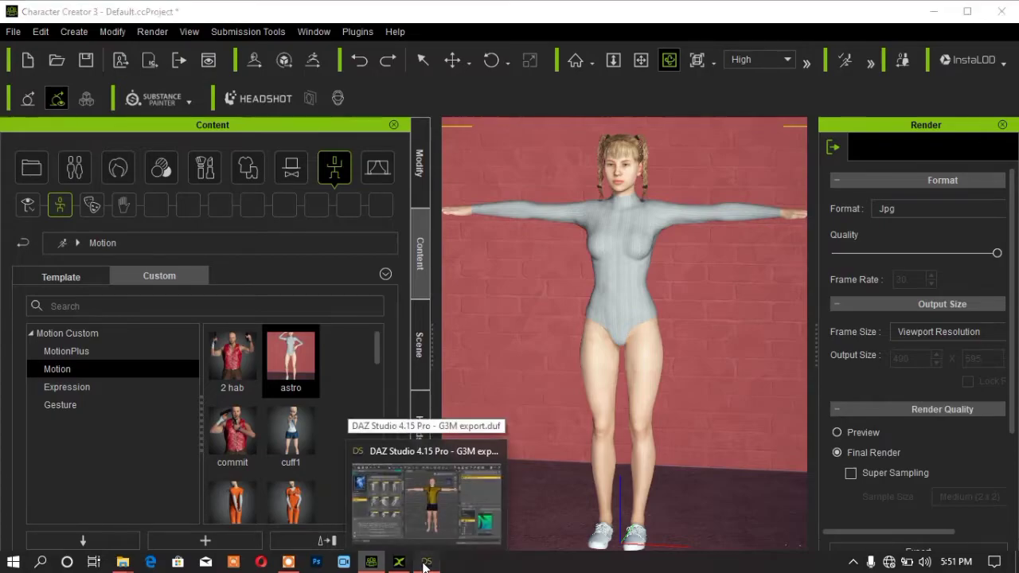
left_click(426, 562)
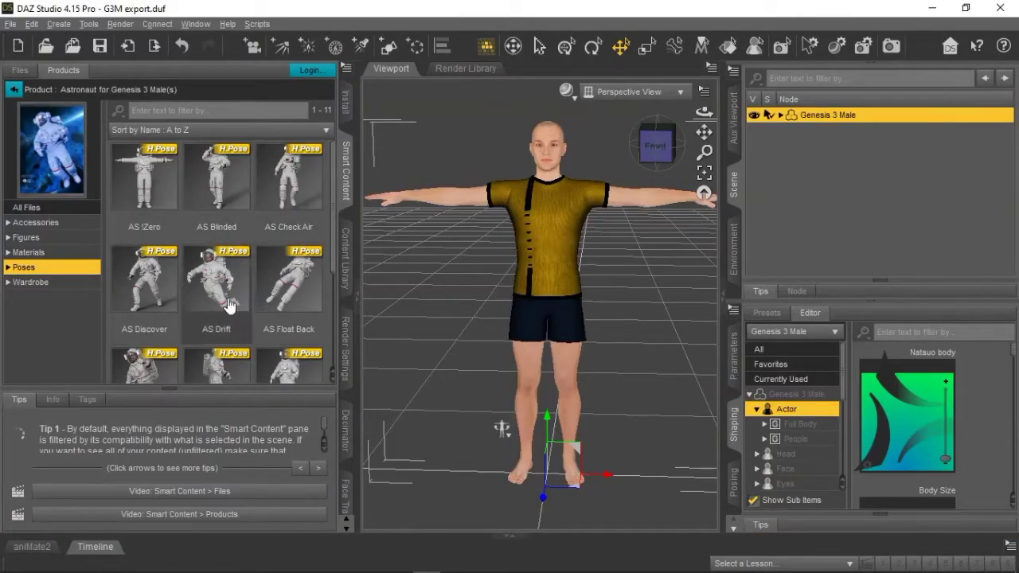
mouse_move(236, 285)
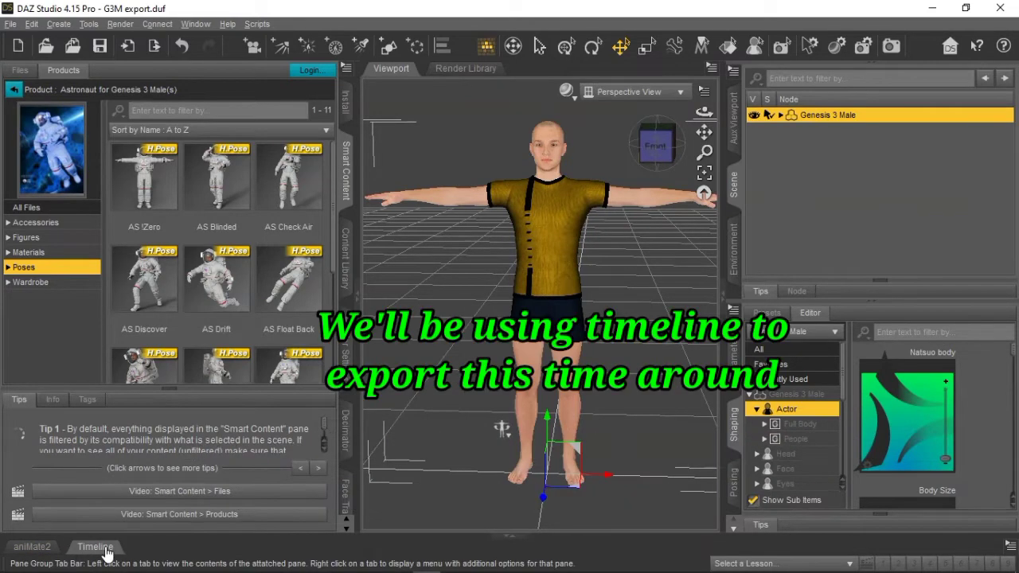
Open the Timeline and set its frame rate to 60 FPS.
left_click(96, 548)
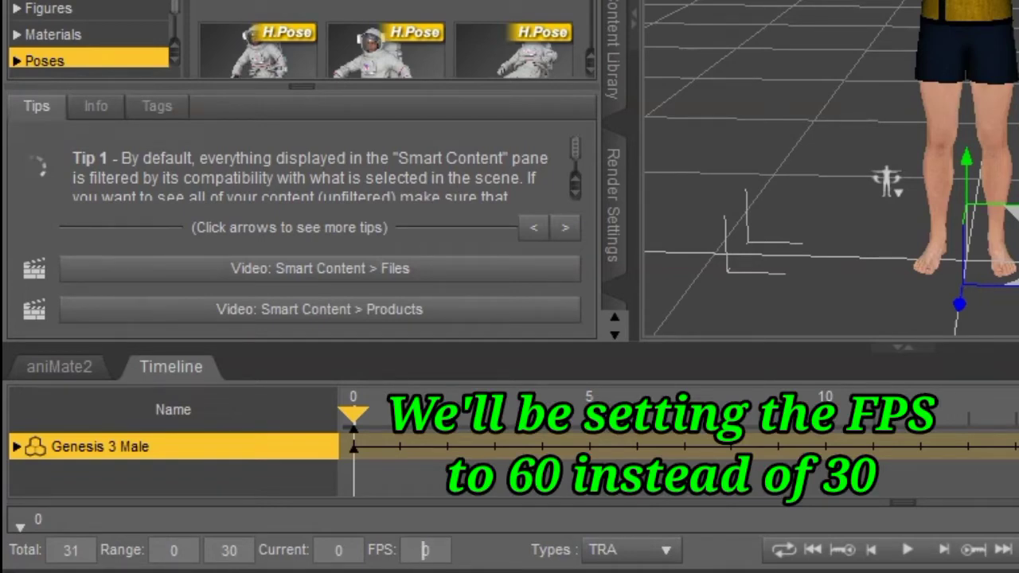
type("60")
key("Return")
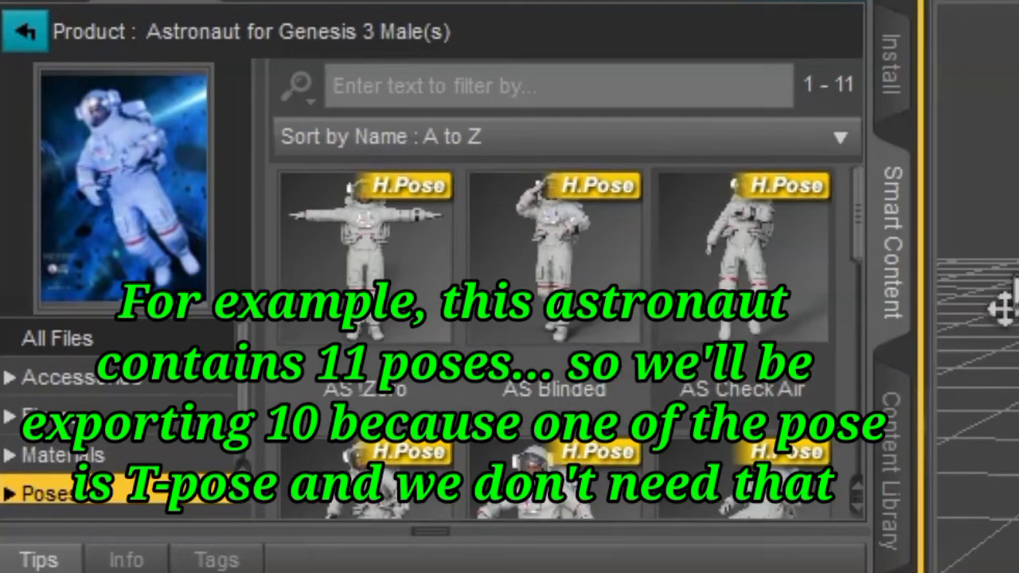
Set the timeline's total frame count to 11, and briefly visit Character Creator 3 before returning to DAZ Studio.
left_click_drag(860, 219, 858, 195)
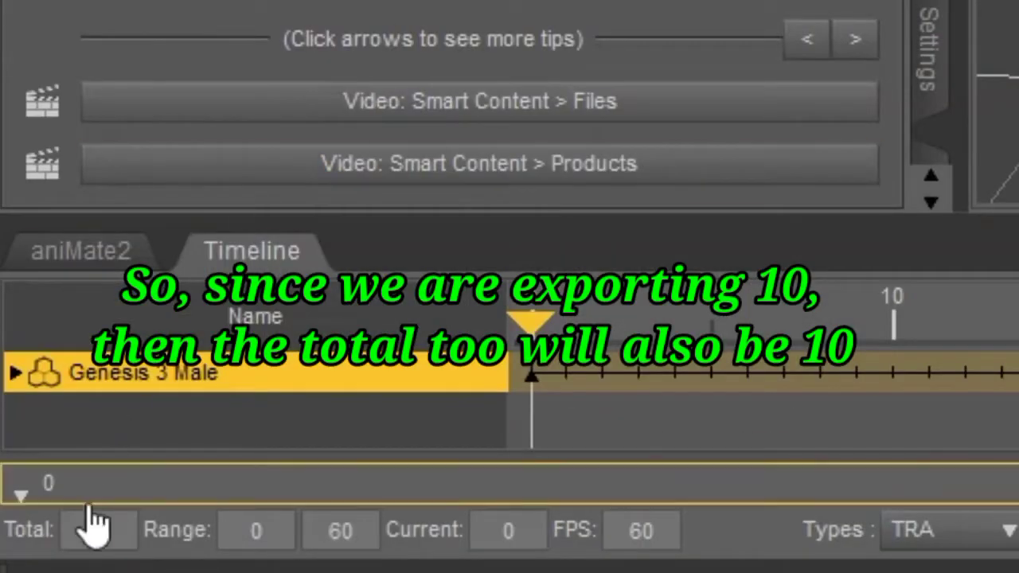
left_click_drag(119, 525, 52, 526)
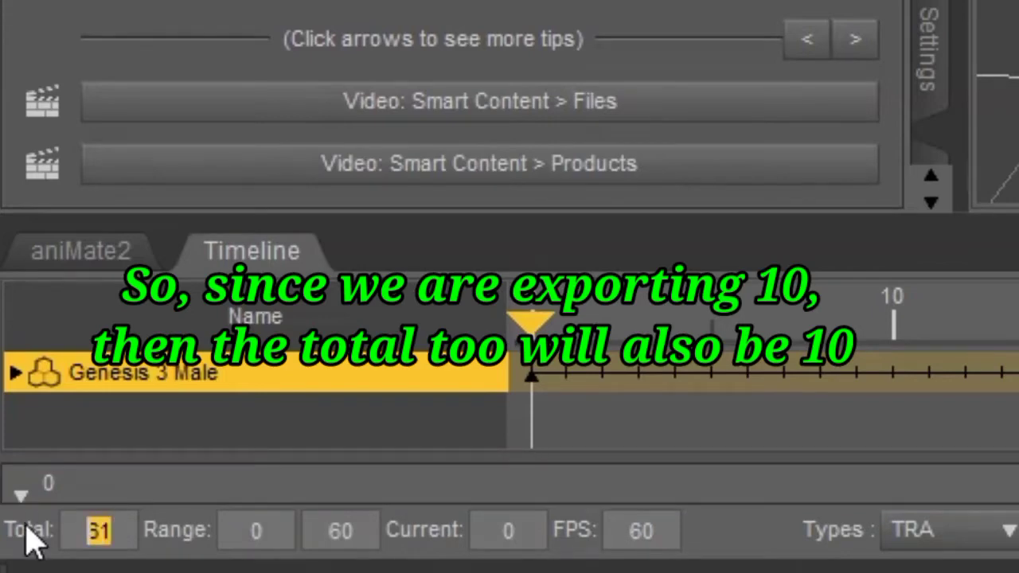
type("11")
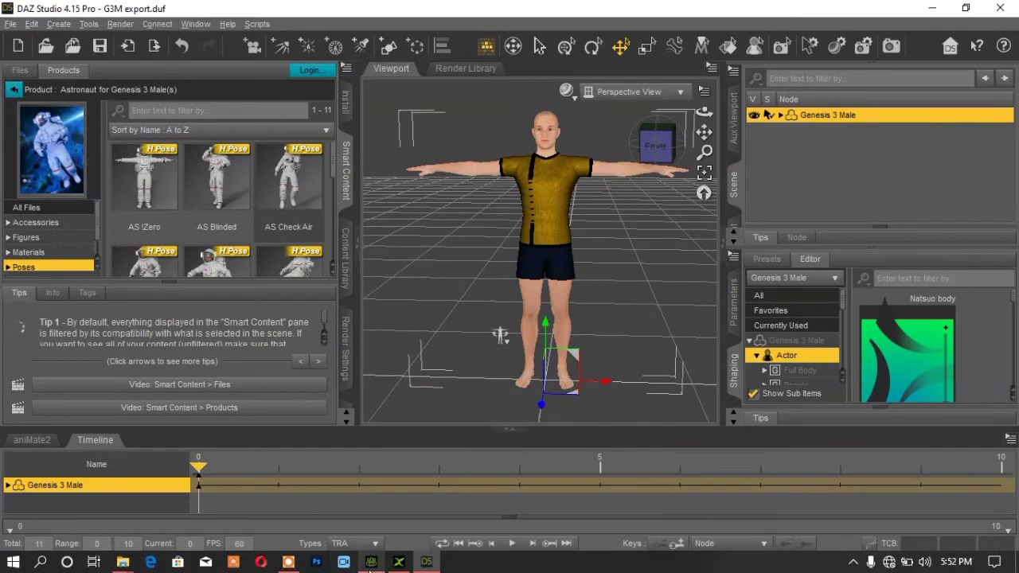
left_click(376, 567)
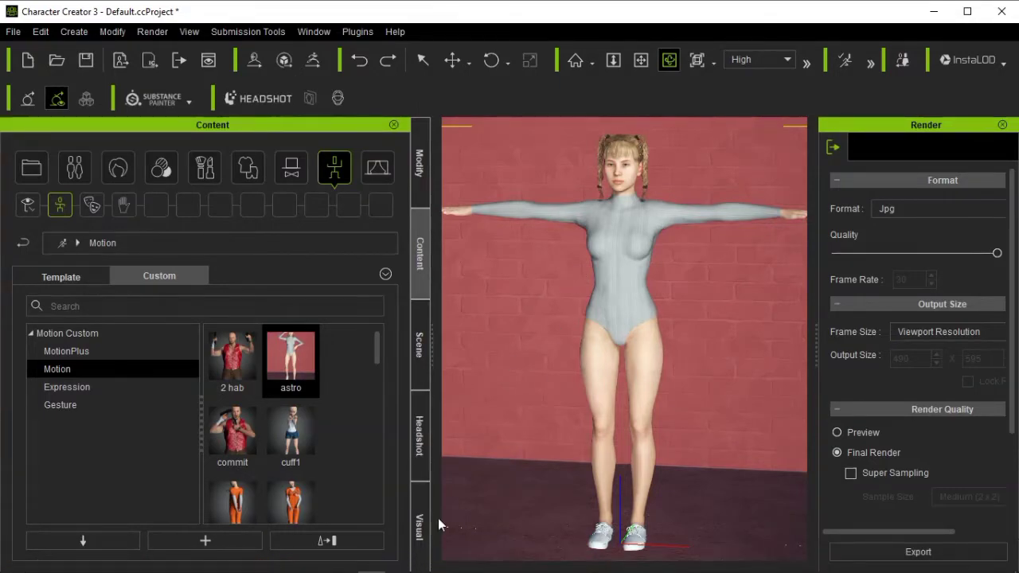
left_click(427, 562)
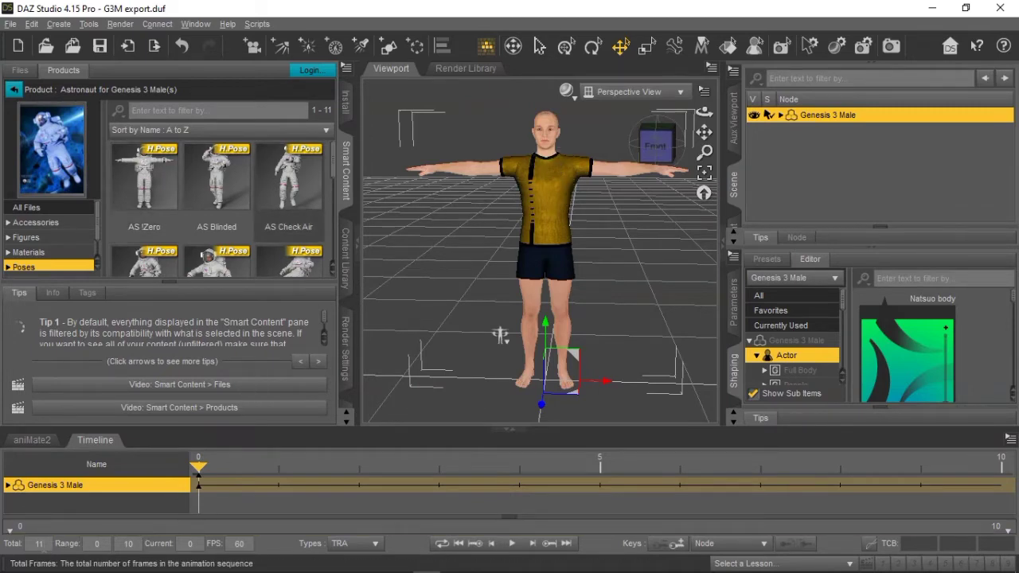
Set the timeline's total frame count to 10.
mouse_move(152, 204)
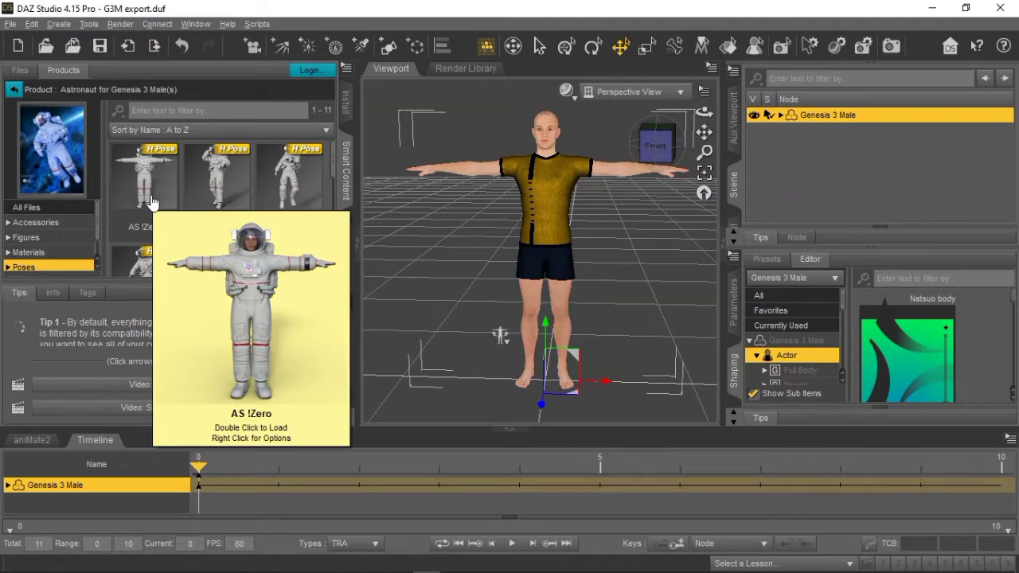
mouse_move(218, 193)
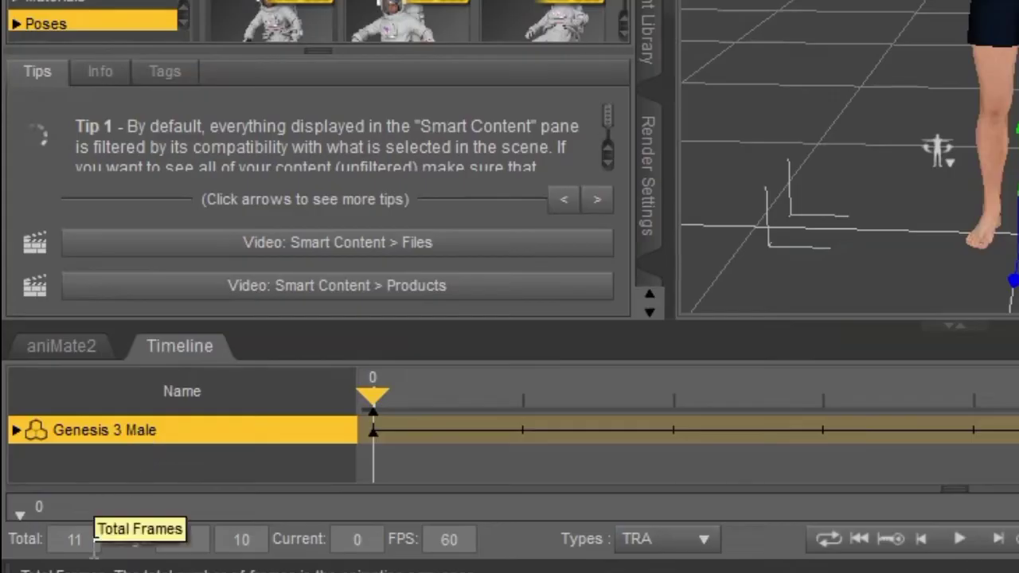
key("BackSpace")
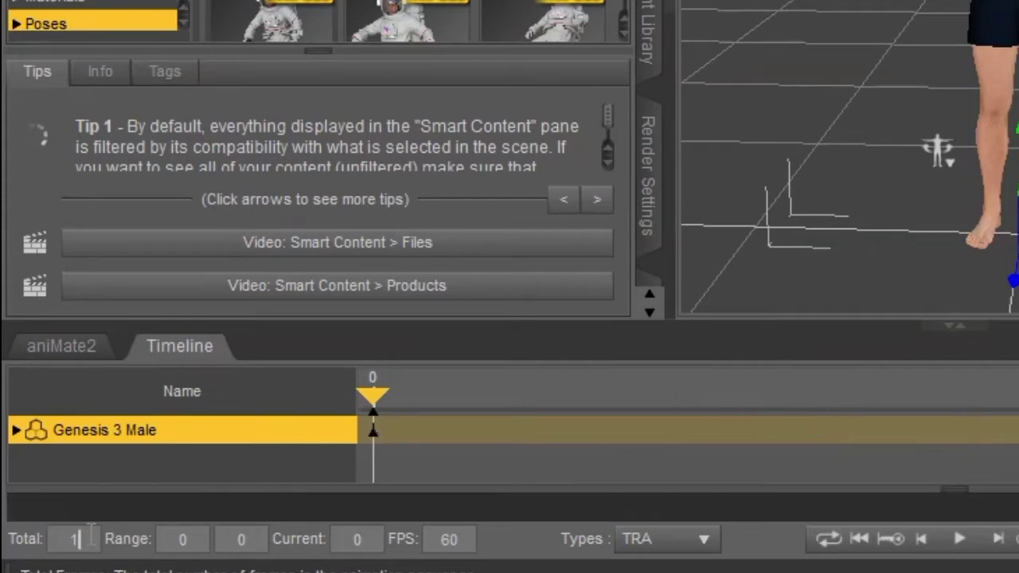
type("0")
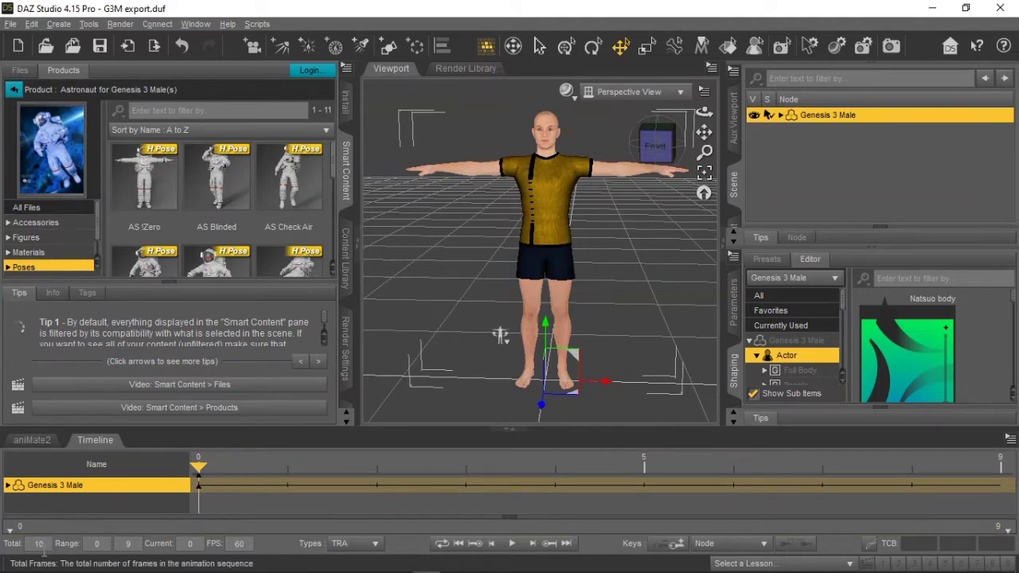
Apply the AS Blinded pose to Genesis 3 Male at frame 0 and the AS Check Air pose at frame 1.
double_click(205, 192)
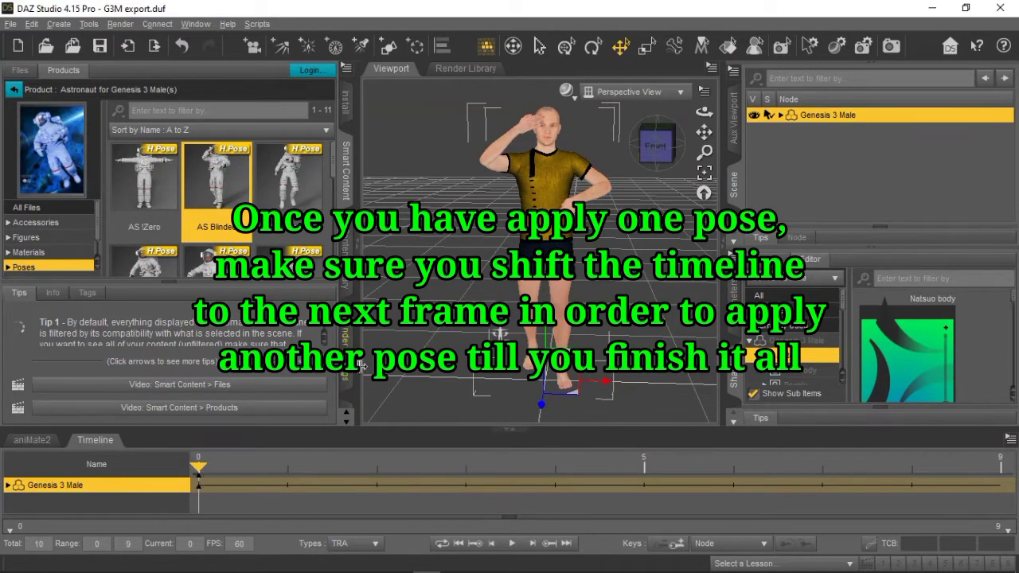
mouse_move(299, 206)
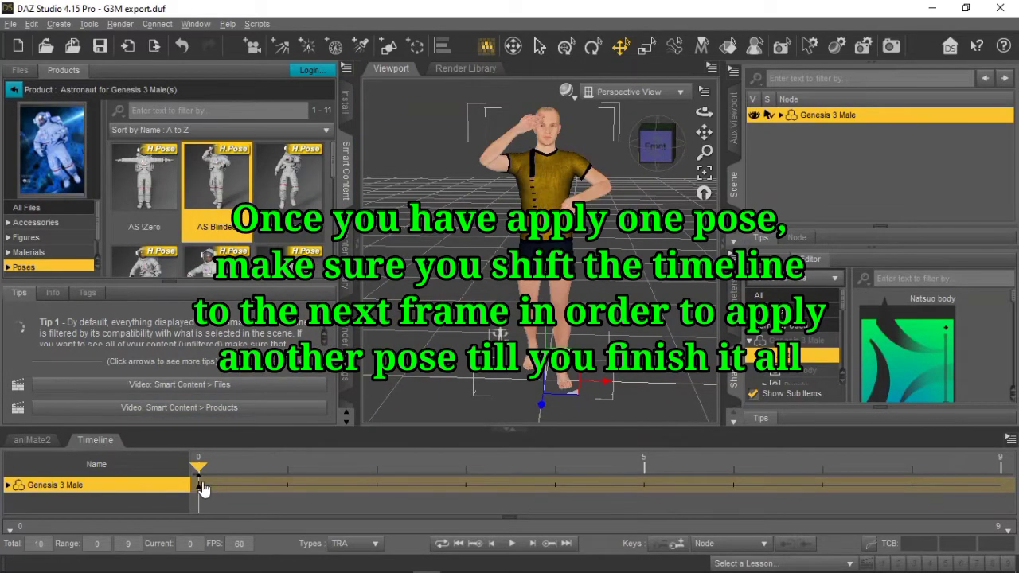
left_click_drag(205, 470, 249, 469)
double_click(295, 197)
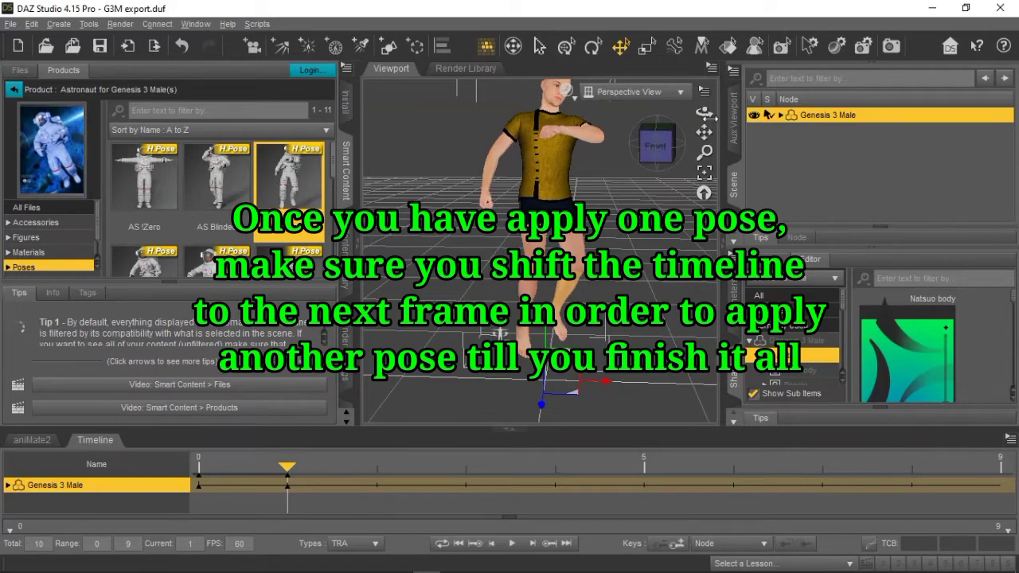
Apply the AS Discover pose to the figure at frame 2 and the AS Drift pose at frame 3.
left_click_drag(703, 132, 688, 135)
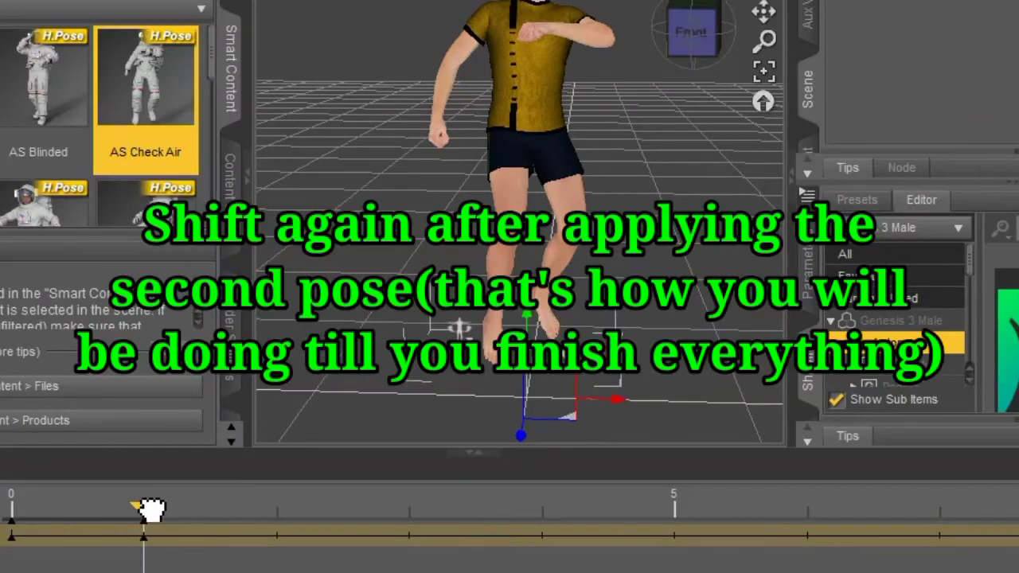
left_click_drag(147, 508, 278, 534)
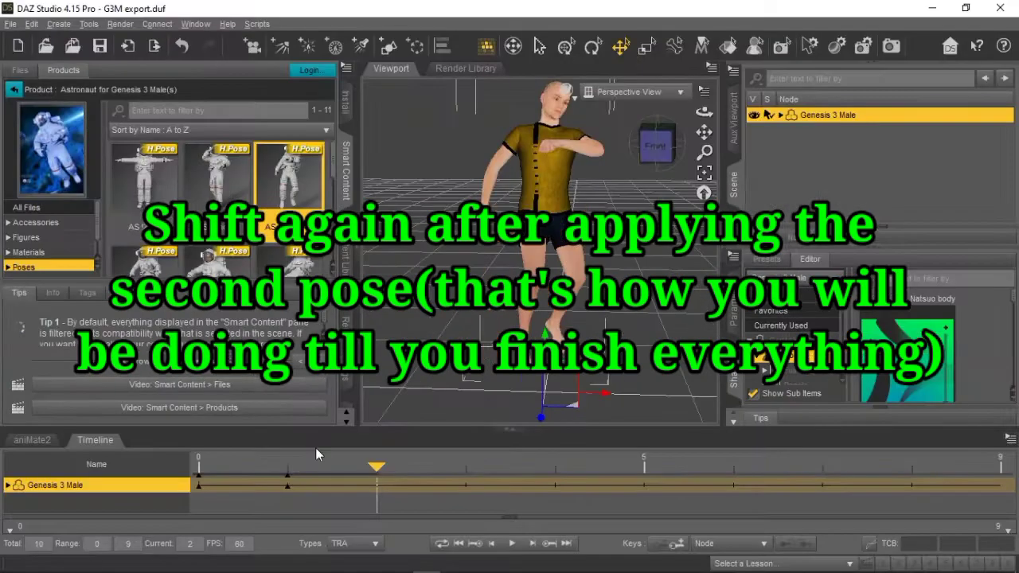
double_click(152, 257)
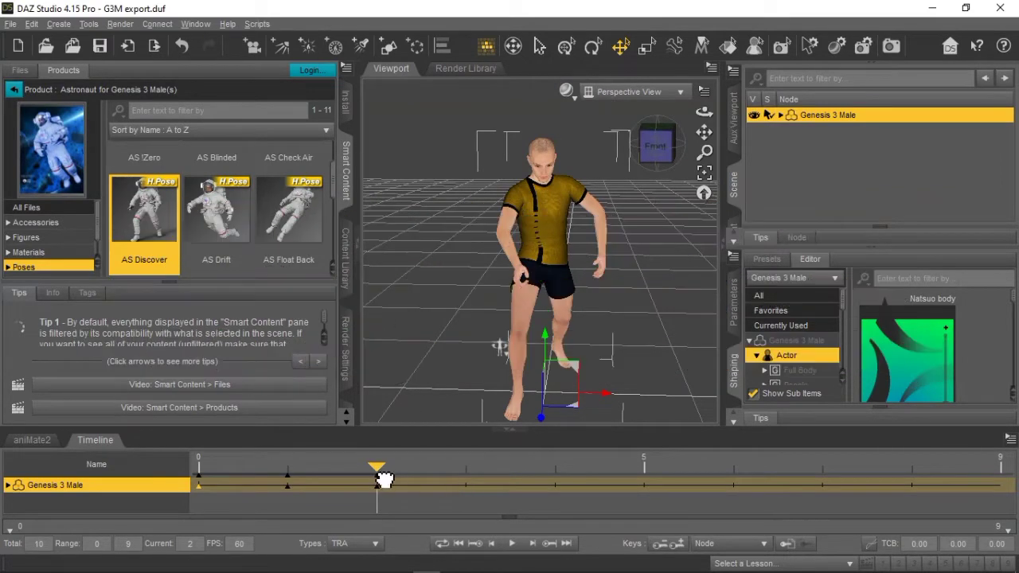
left_click_drag(384, 479, 477, 482)
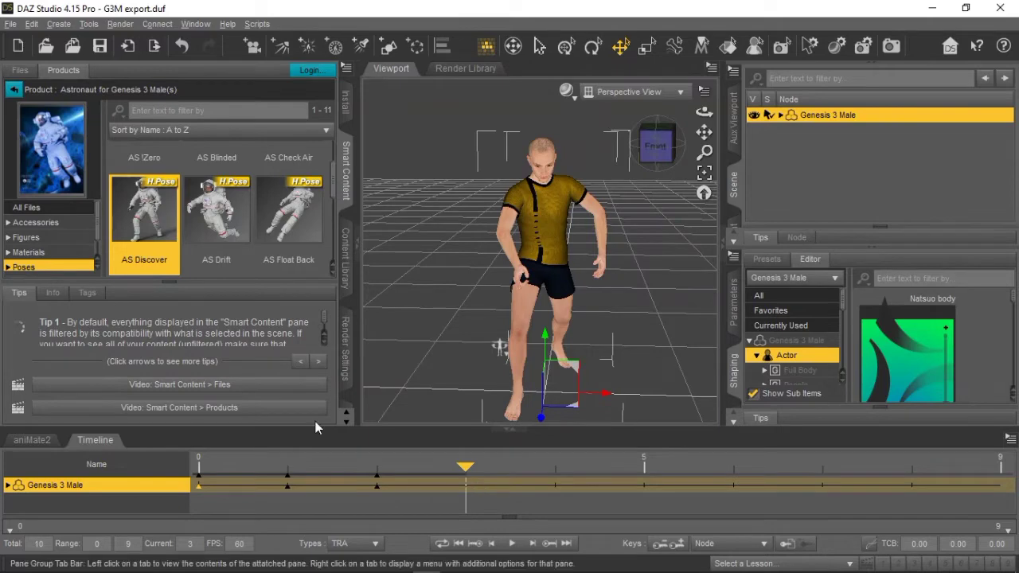
double_click(223, 230)
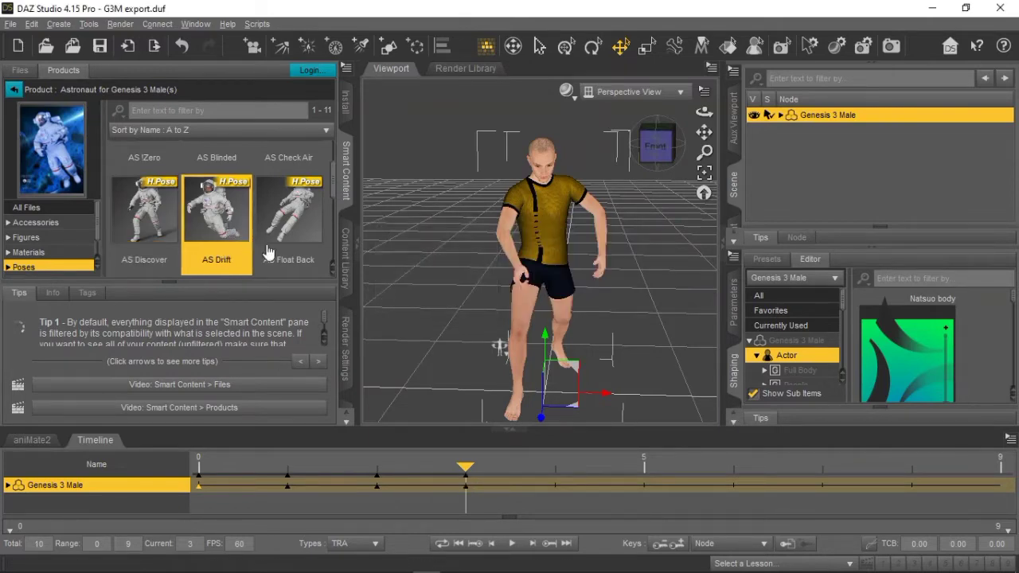
Apply the AS Float Back pose to the figure at frame 4 and the AS Float pose at frame 5.
left_click_drag(468, 471, 512, 474)
double_click(292, 231)
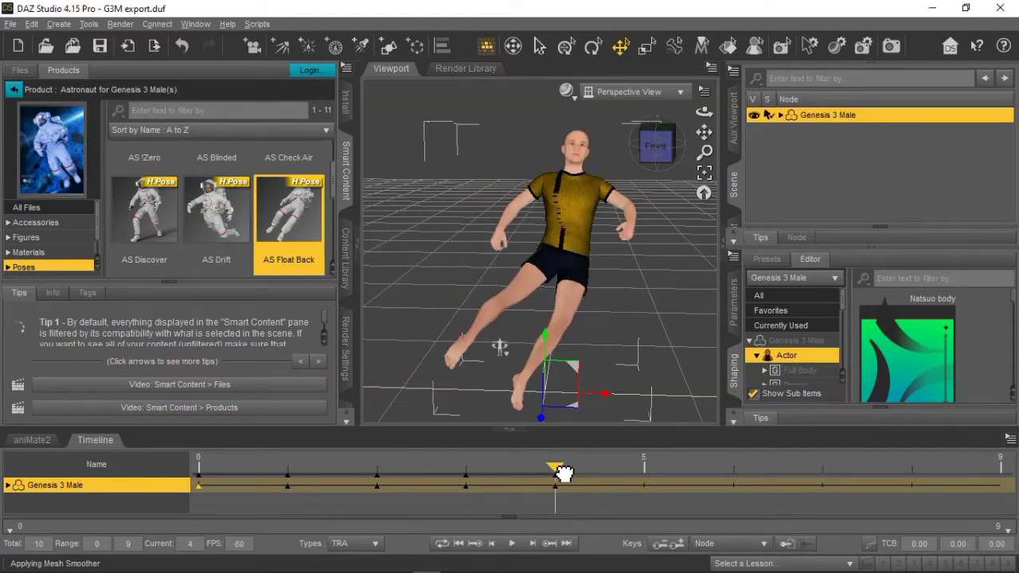
left_click_drag(563, 473, 605, 473)
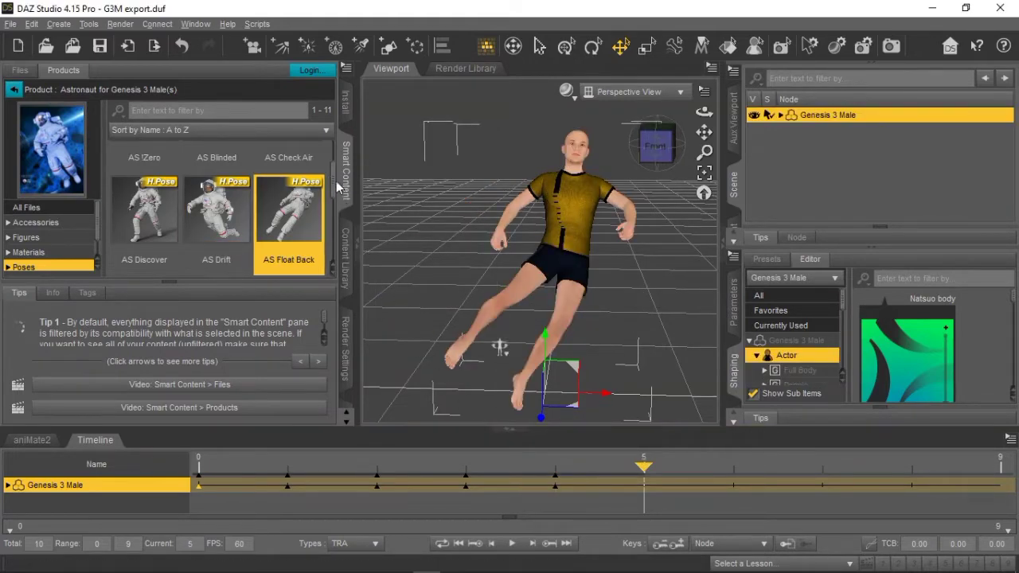
left_click_drag(335, 183, 335, 212)
double_click(144, 195)
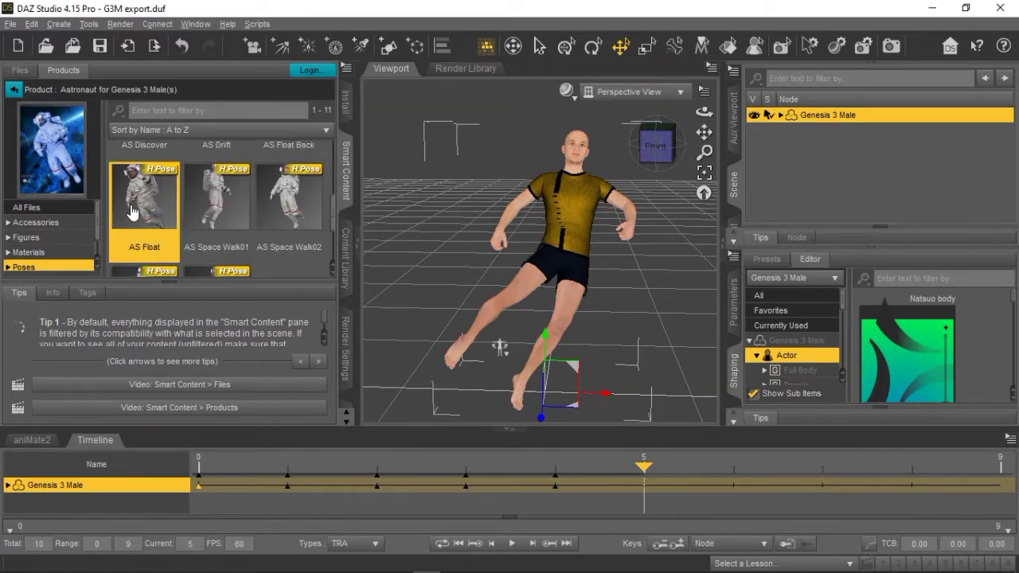
Apply the AS Space Walk01 pose to the figure at frame 6 and the AS Space Walk02 pose at frame 7.
left_click_drag(644, 467, 693, 474)
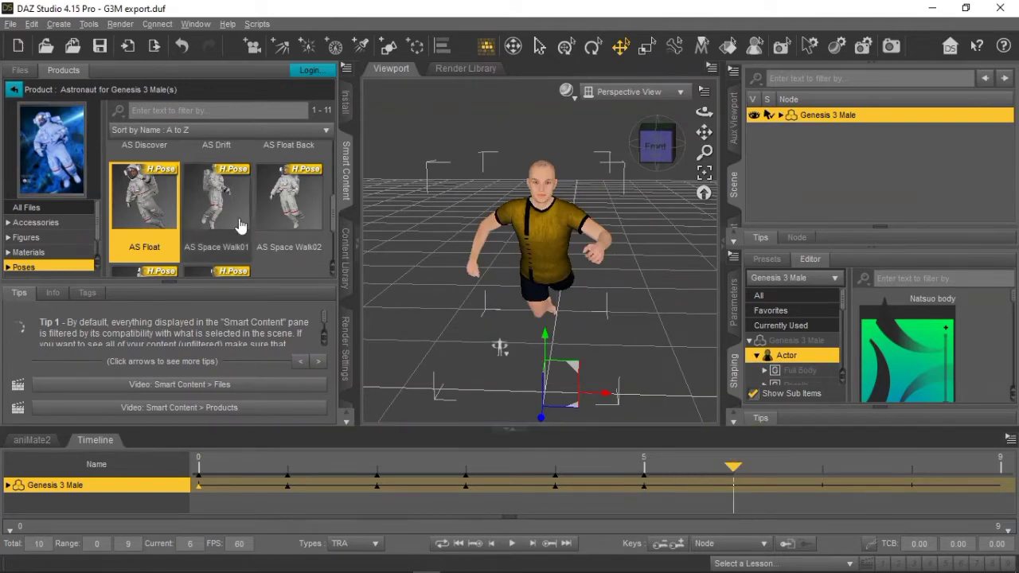
double_click(239, 225)
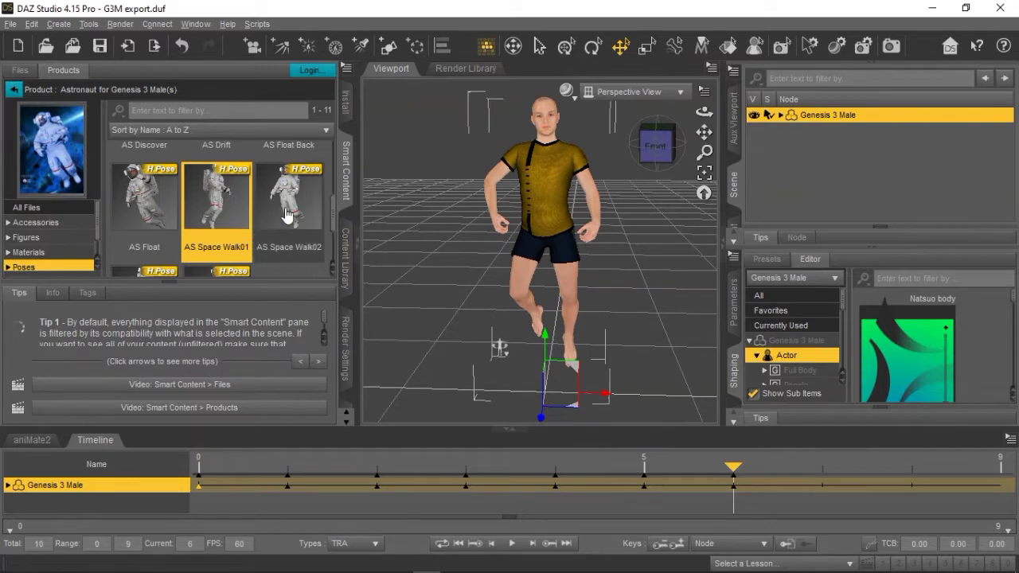
left_click_drag(739, 476, 780, 475)
double_click(312, 230)
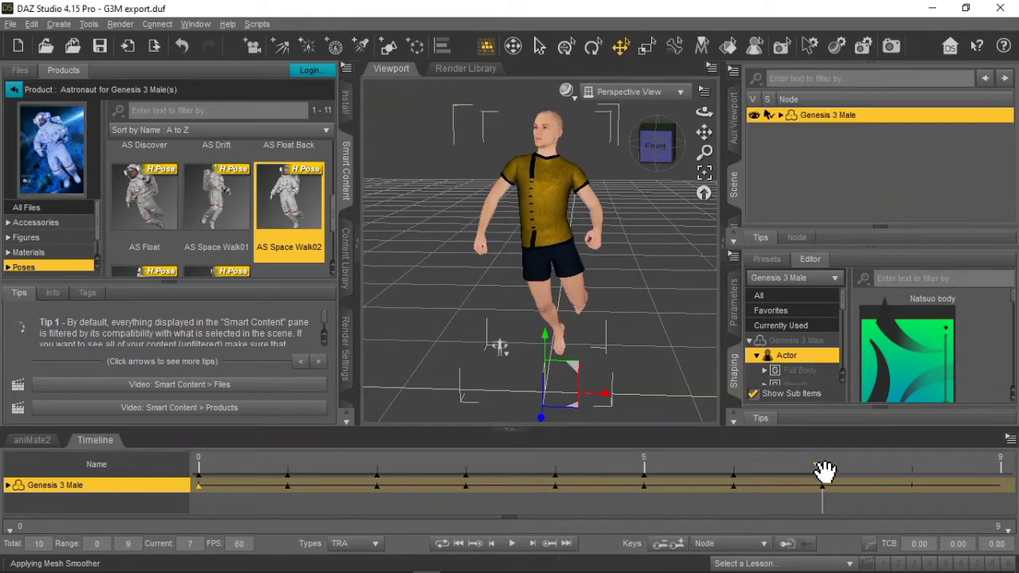
Apply the AS Stand01 pose to the figure at frame 8 and move the playhead to frame 9.
left_click_drag(825, 473, 877, 474)
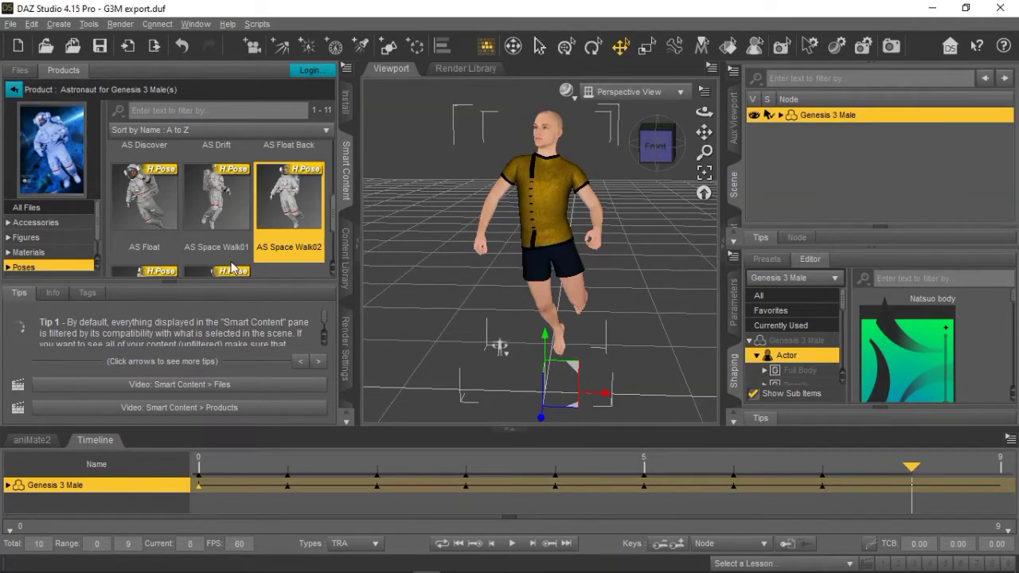
double_click(159, 275)
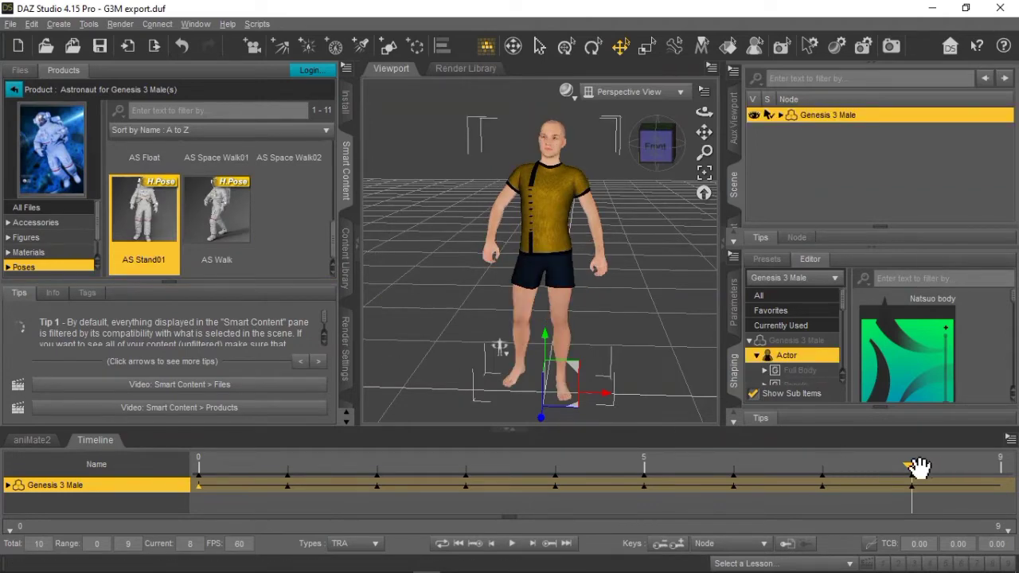
left_click_drag(913, 470, 985, 472)
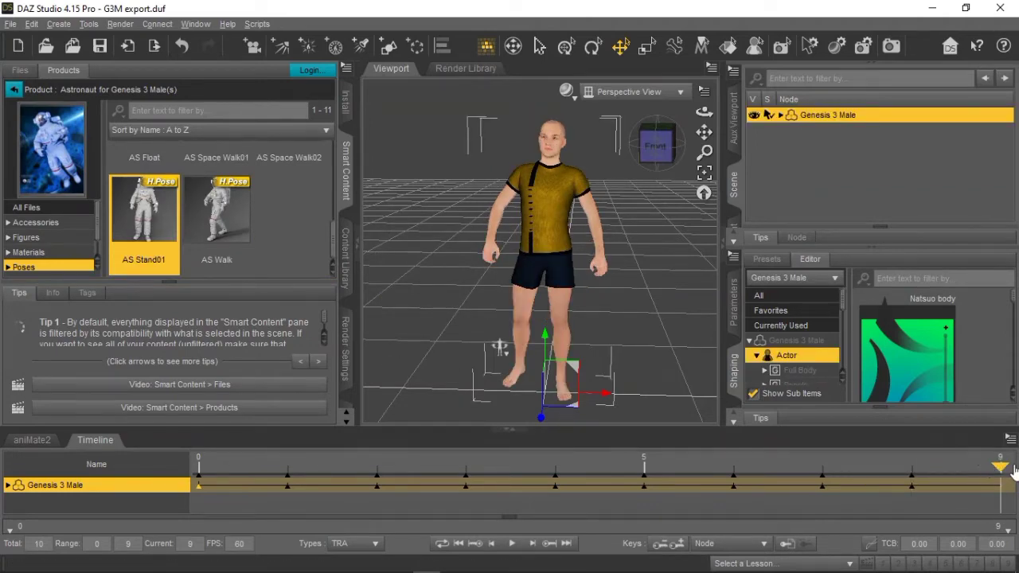
Apply the AS Walk pose at frame 9, then scrub back through the timeline to frame 0 to check every pose.
double_click(229, 209)
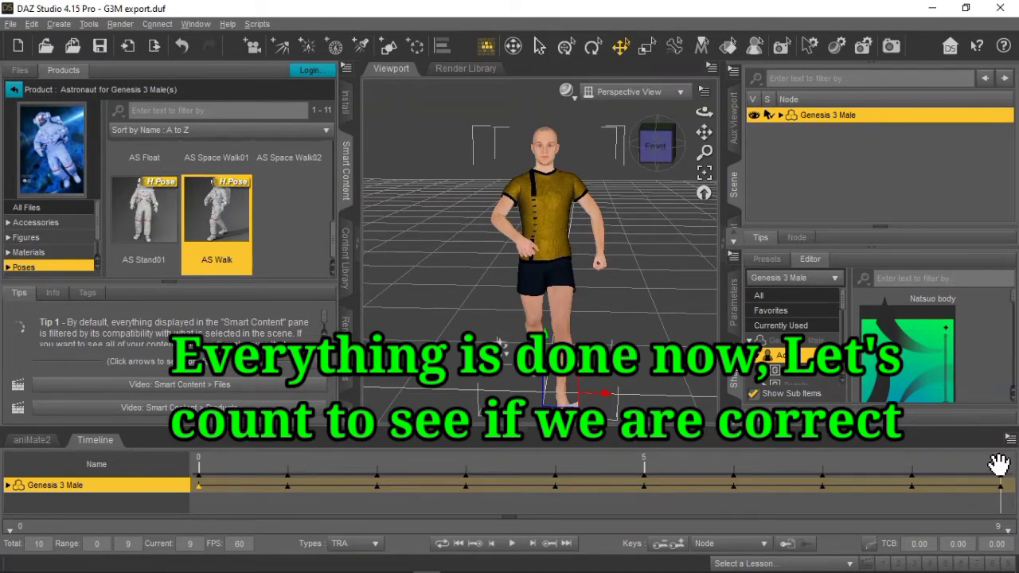
left_click_drag(998, 472, 282, 480)
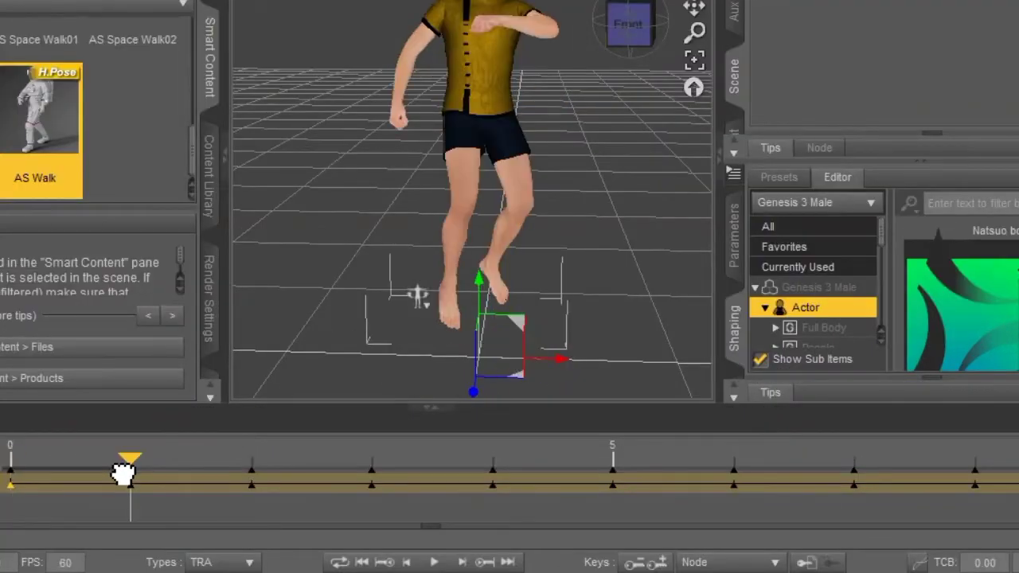
left_click_drag(123, 474, 201, 527)
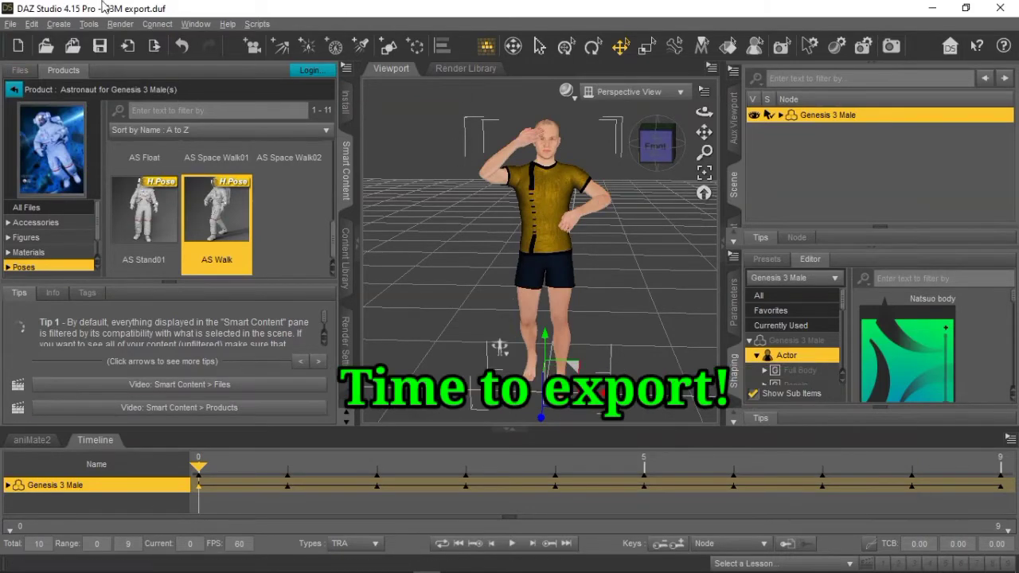
Export the posed figure as an Autodesk FBX file named astronaut in the Daz Export folder, accepting the current export options.
left_click(10, 23)
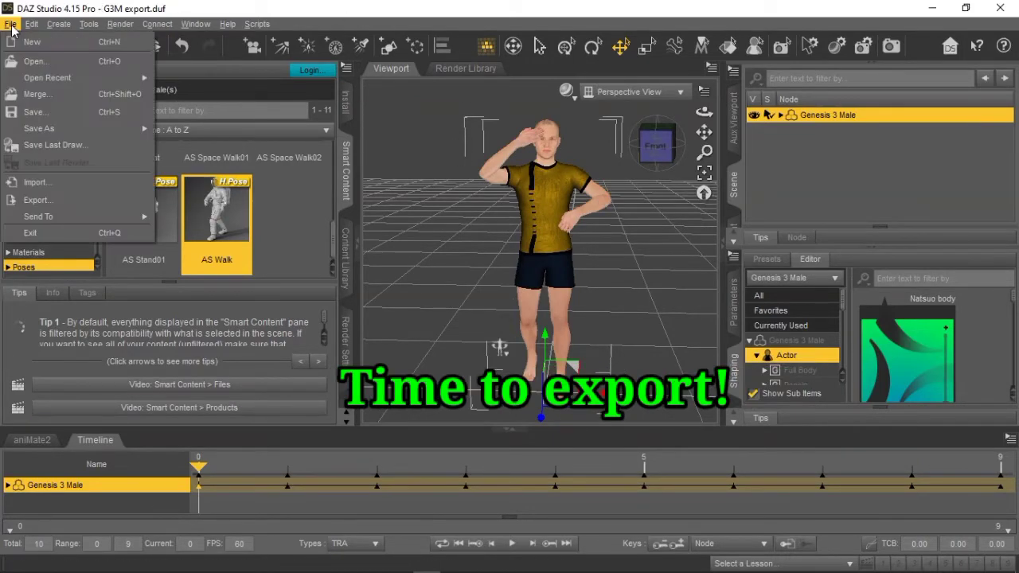
left_click(31, 200)
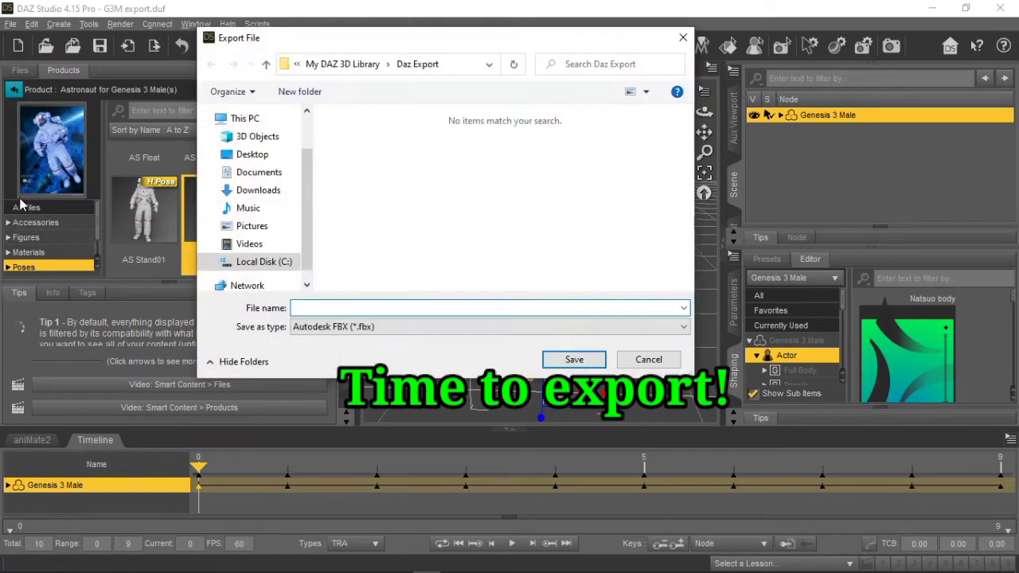
type("astronaut")
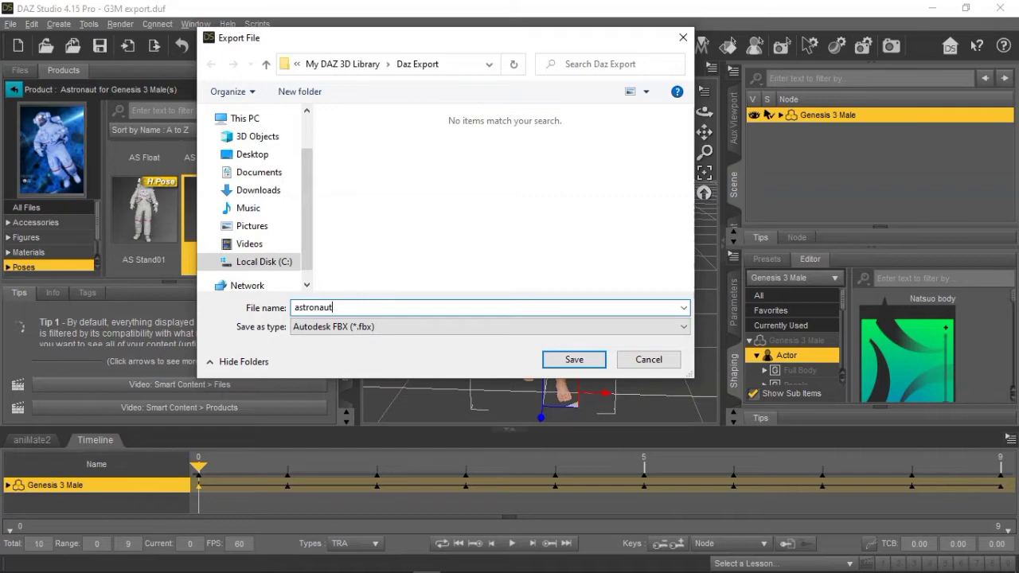
key("Return")
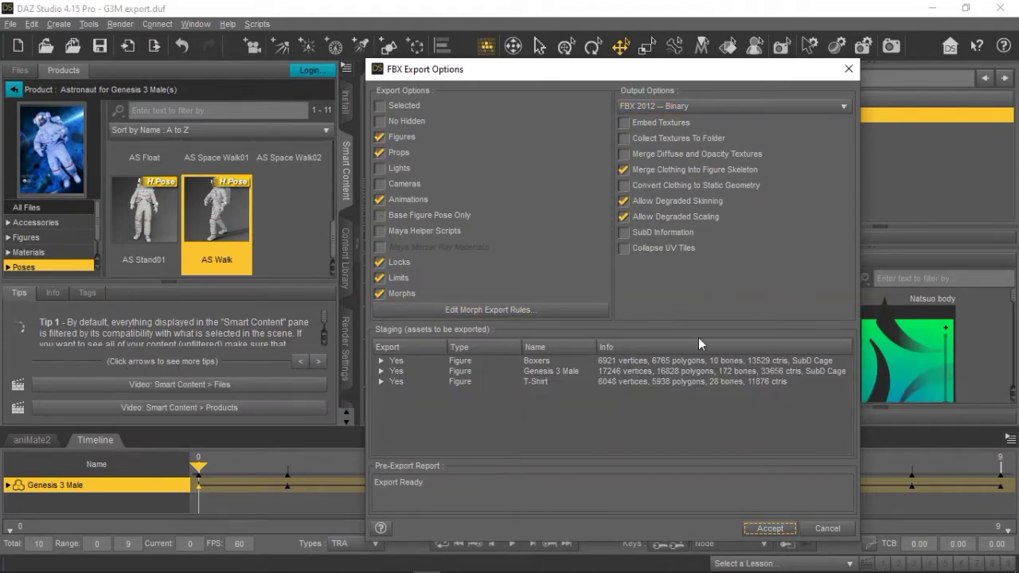
left_click(765, 529)
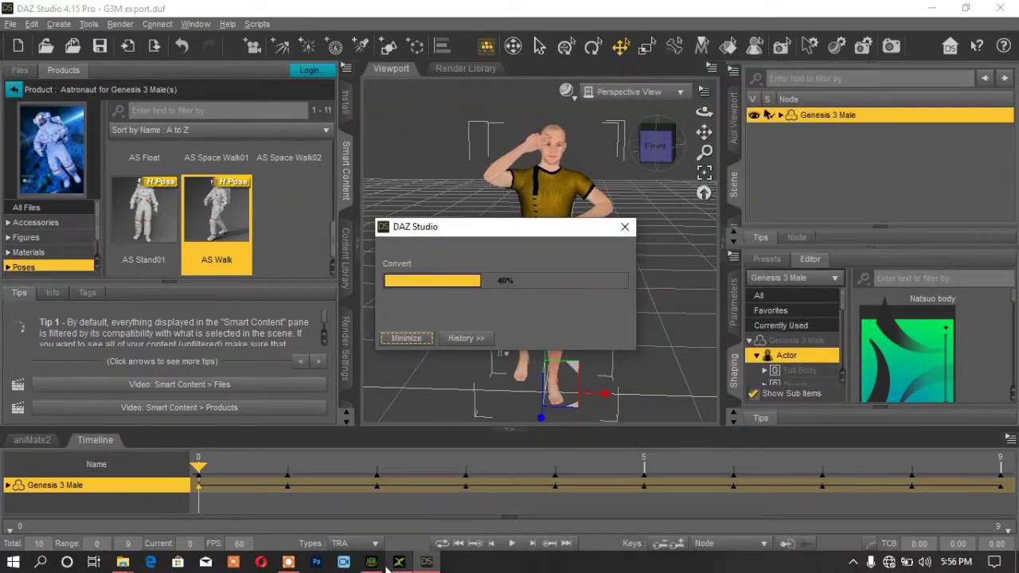
Switch to iClone 3DXchange, clear the loaded astro.fbx project to an empty scene, and return to DAZ Studio.
left_click(373, 563)
left_click(372, 563)
left_click(401, 566)
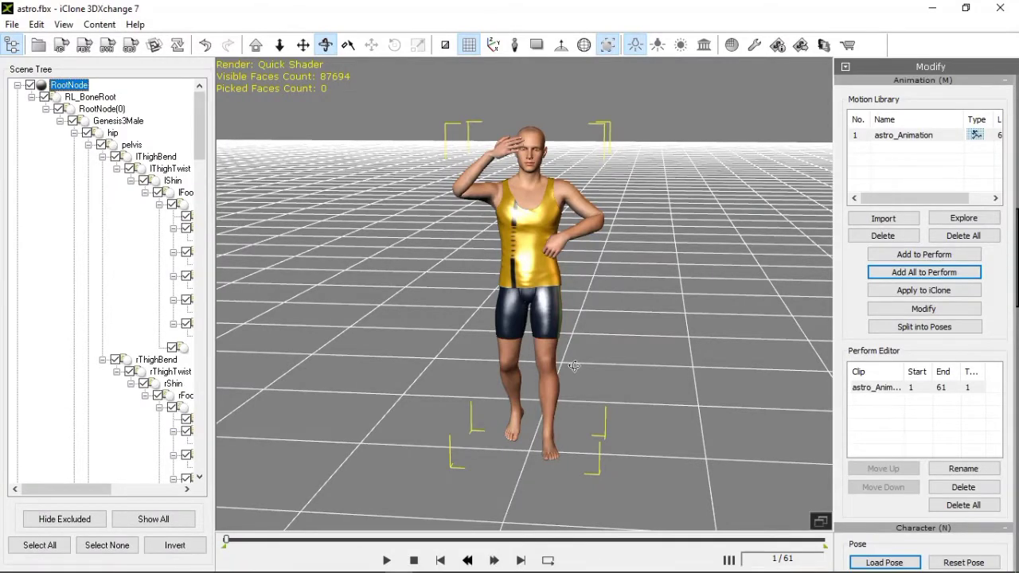
key("ctrl+n")
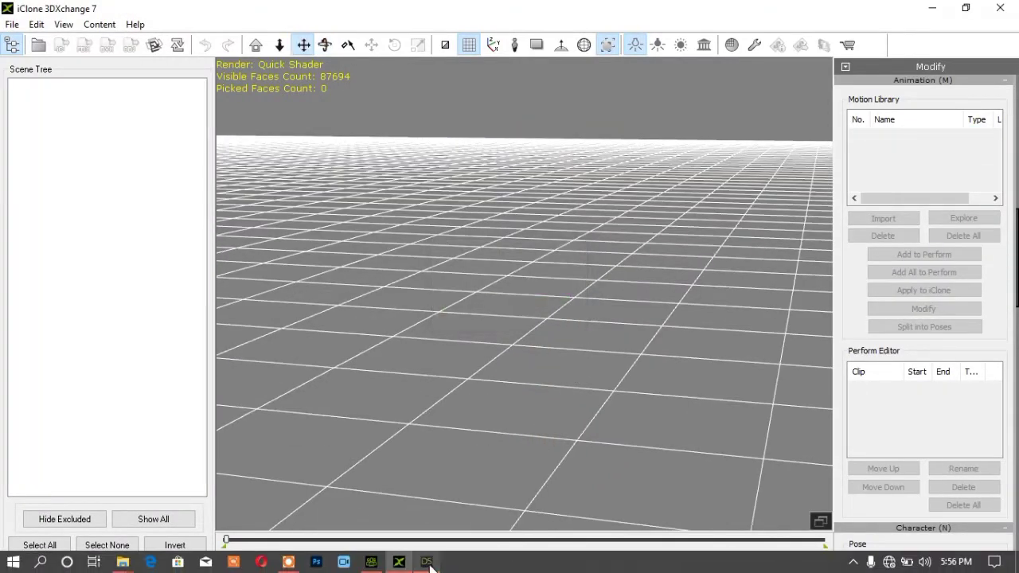
left_click(428, 562)
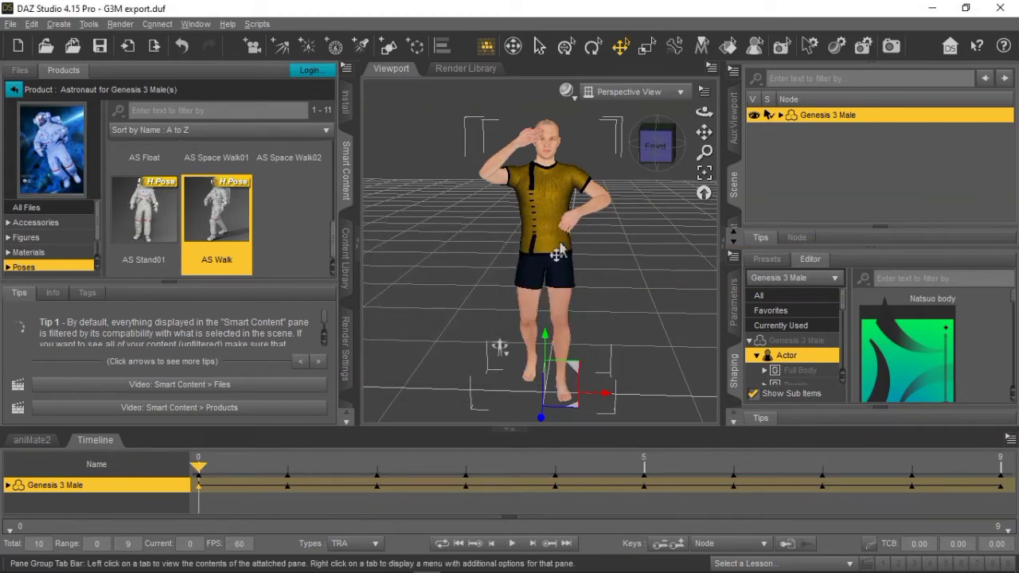
Bring up the Daz Export folder in File Explorer and select the exported astronaut.fbx file.
mouse_move(94, 565)
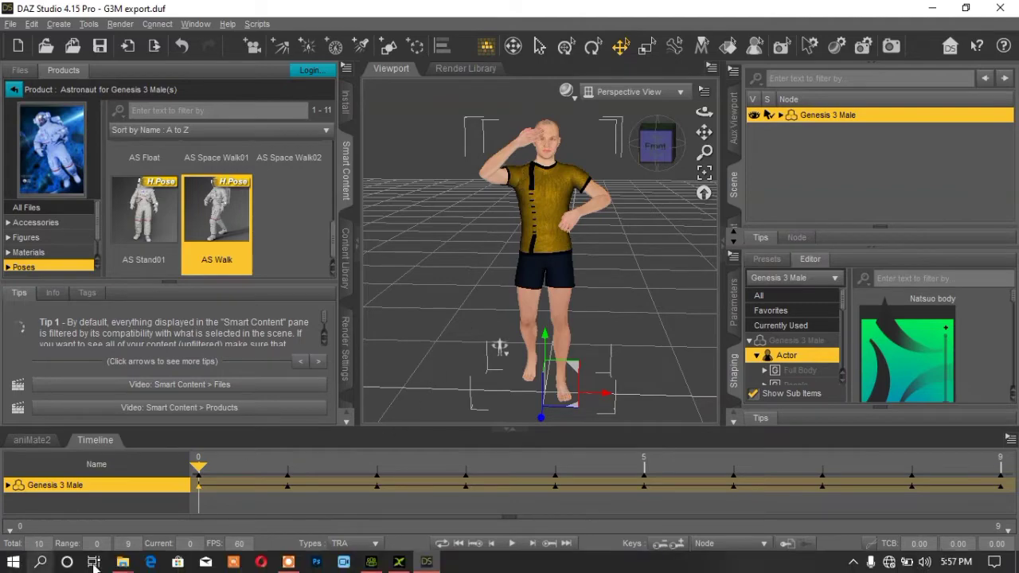
mouse_move(165, 515)
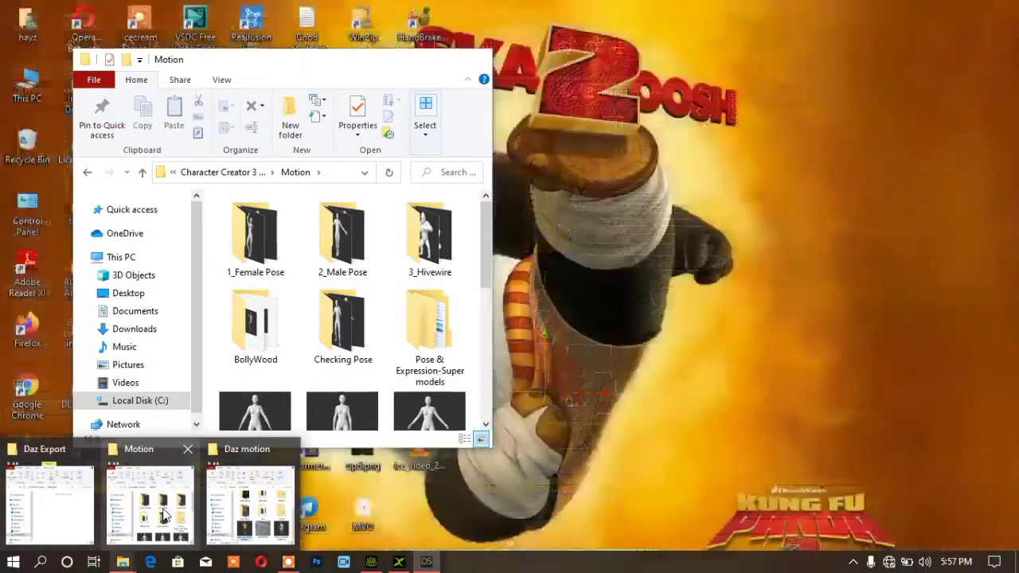
mouse_move(228, 507)
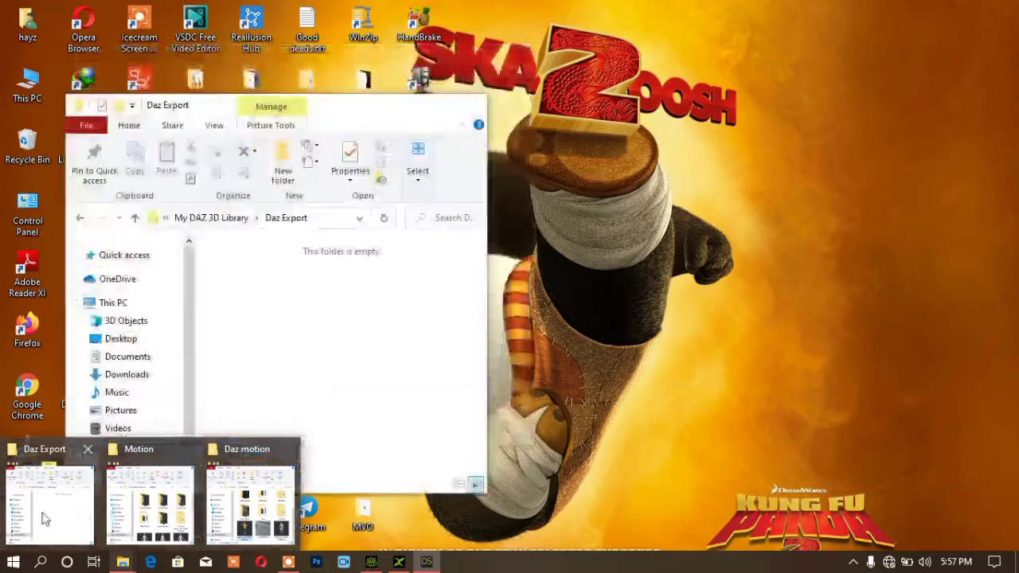
left_click(41, 516)
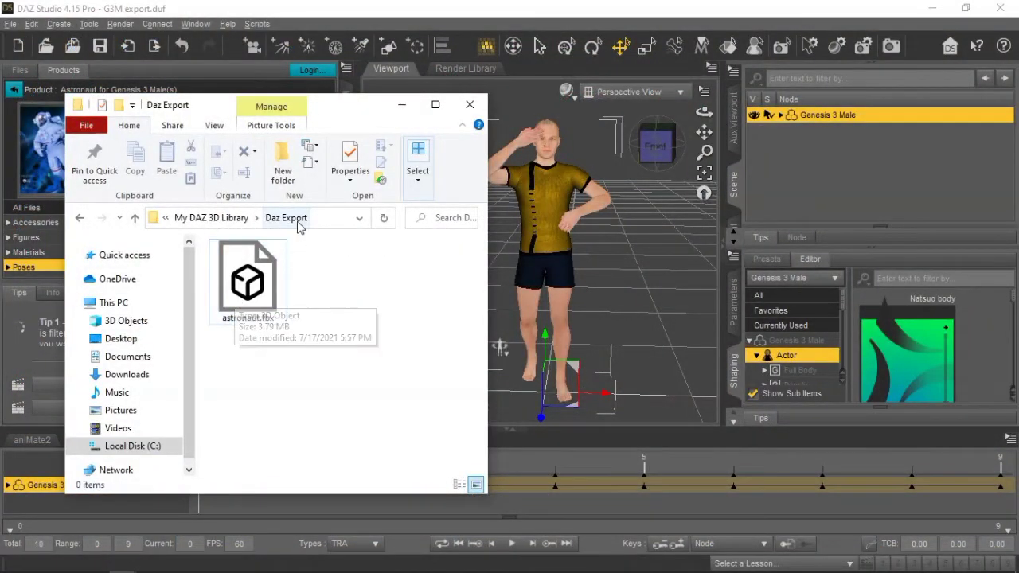
left_click(246, 273)
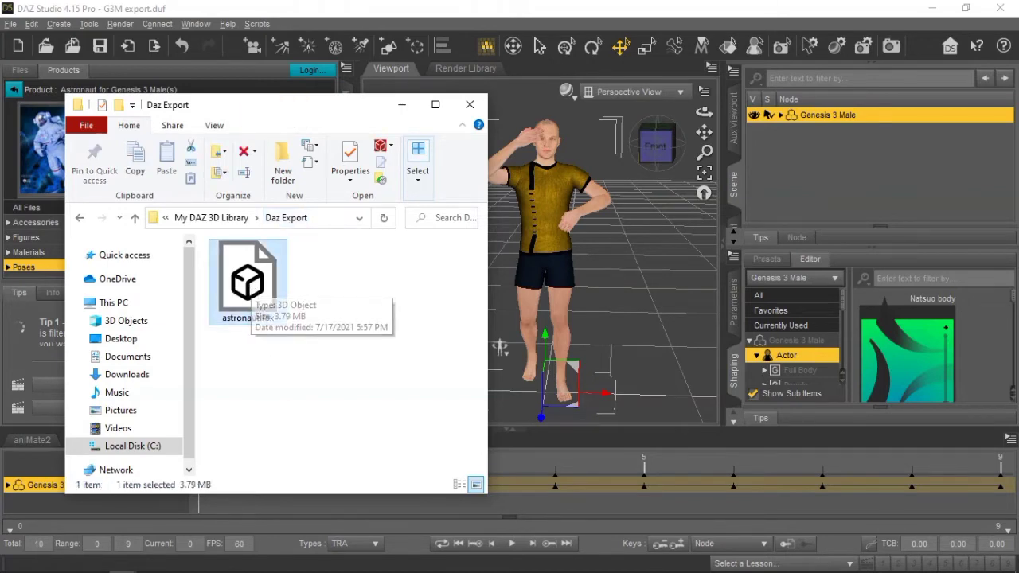
Switch to iClone 3DXchange and load astronaut.fbx from the Daz Export folder into its empty scene.
mouse_move(317, 568)
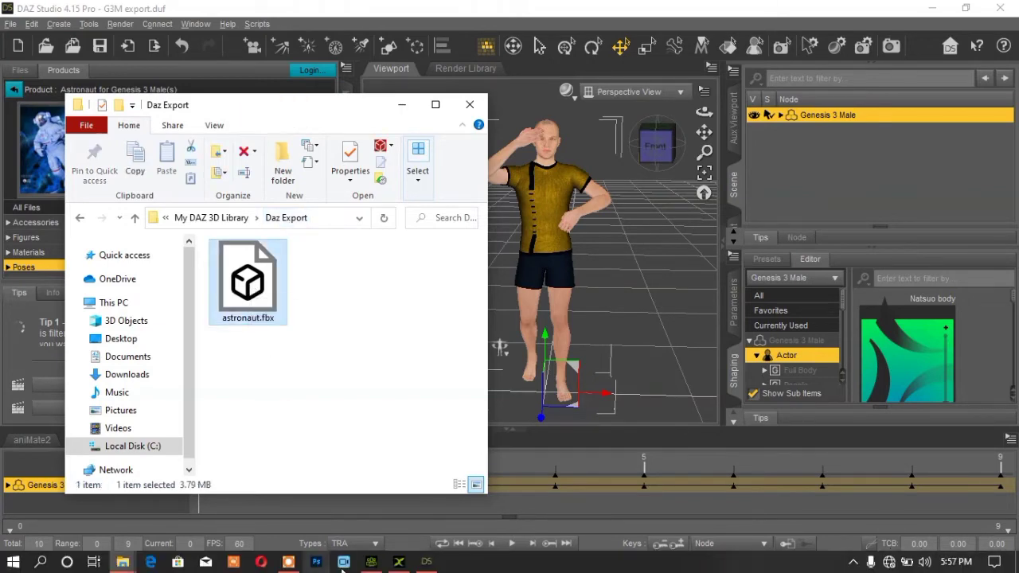
left_click(398, 562)
mouse_move(94, 567)
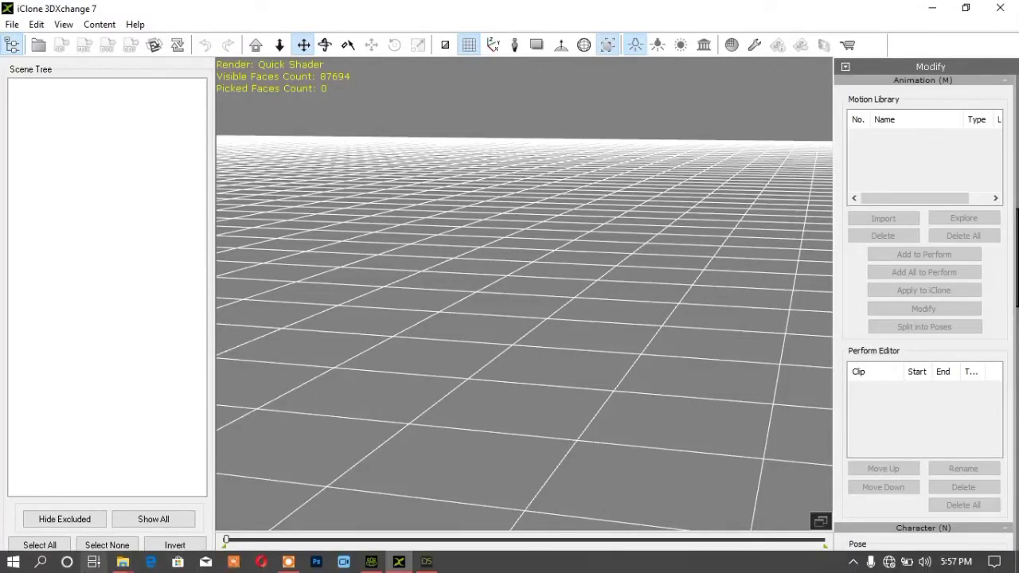
mouse_move(125, 563)
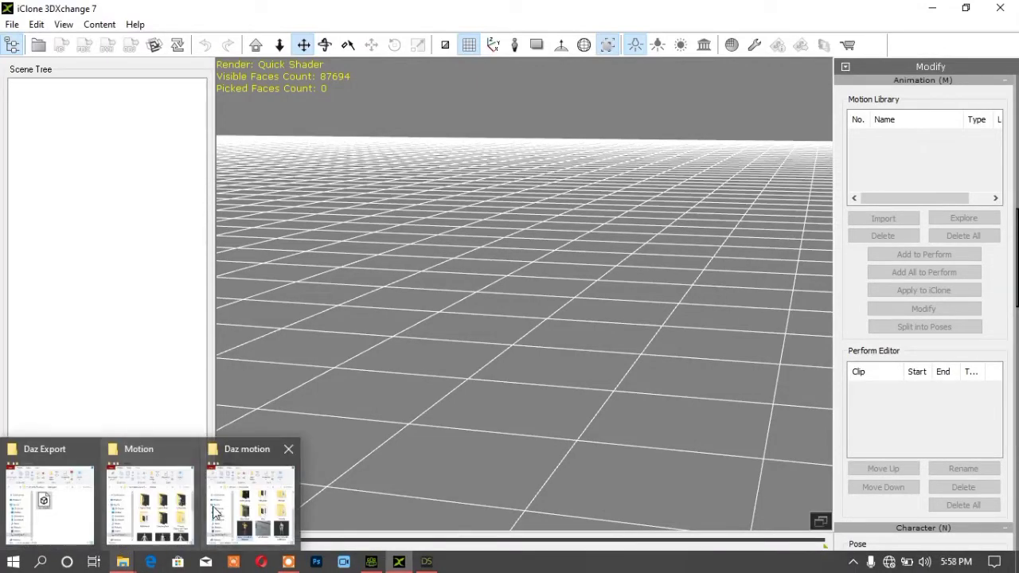
left_click(72, 509)
left_click_drag(253, 278, 658, 359)
left_click(402, 104)
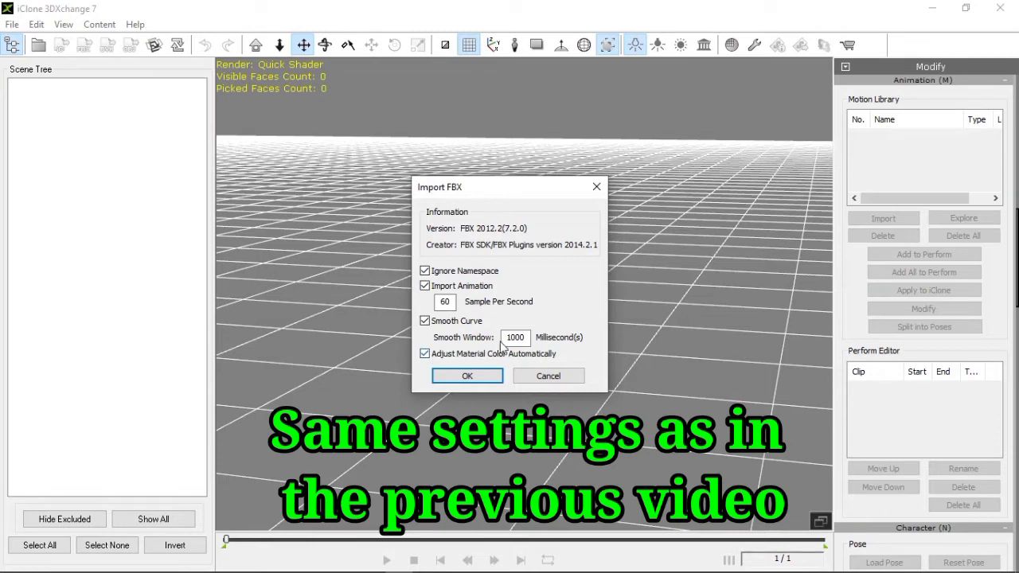
Accept the FBX import settings and convert the model to a non-standard character with the Daz4Genesis3 profile.
left_click(470, 376)
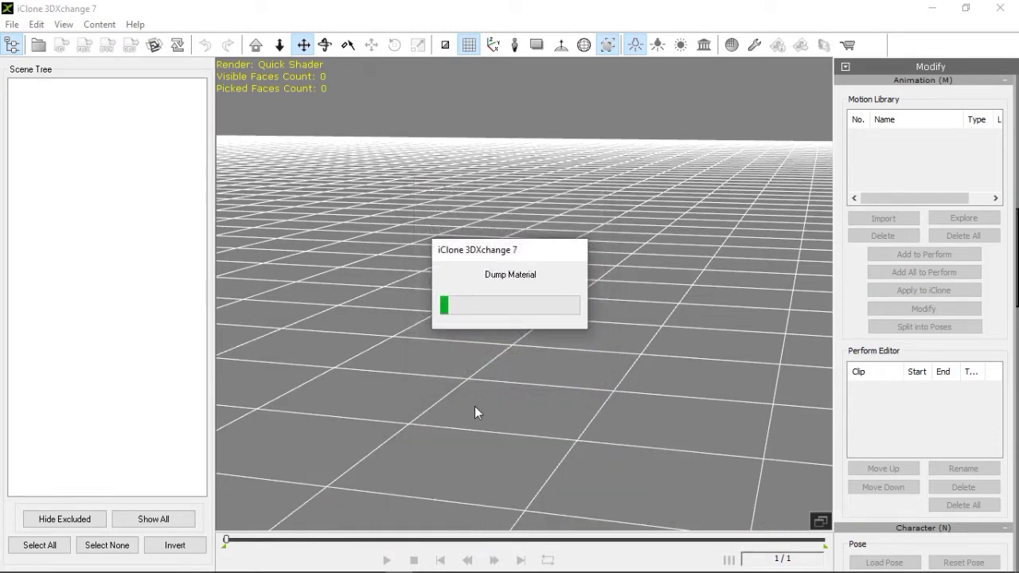
mouse_move(318, 565)
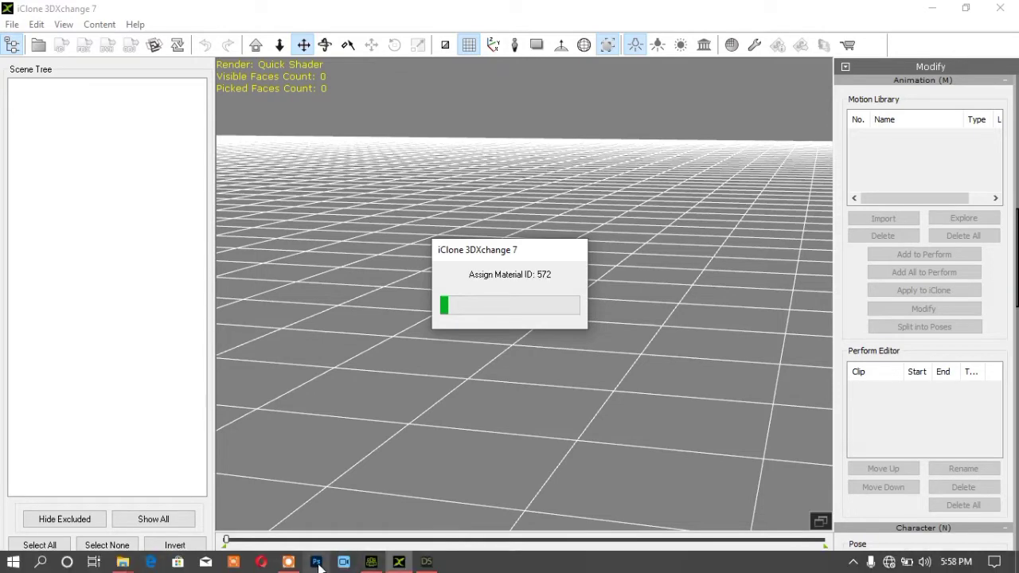
left_click(288, 562)
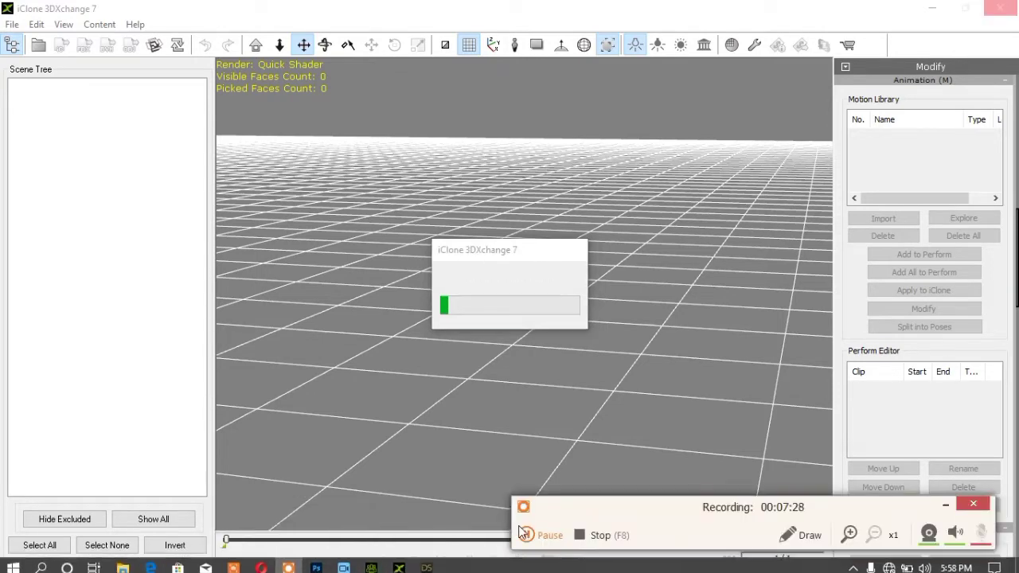
left_click(546, 535)
left_click(546, 535)
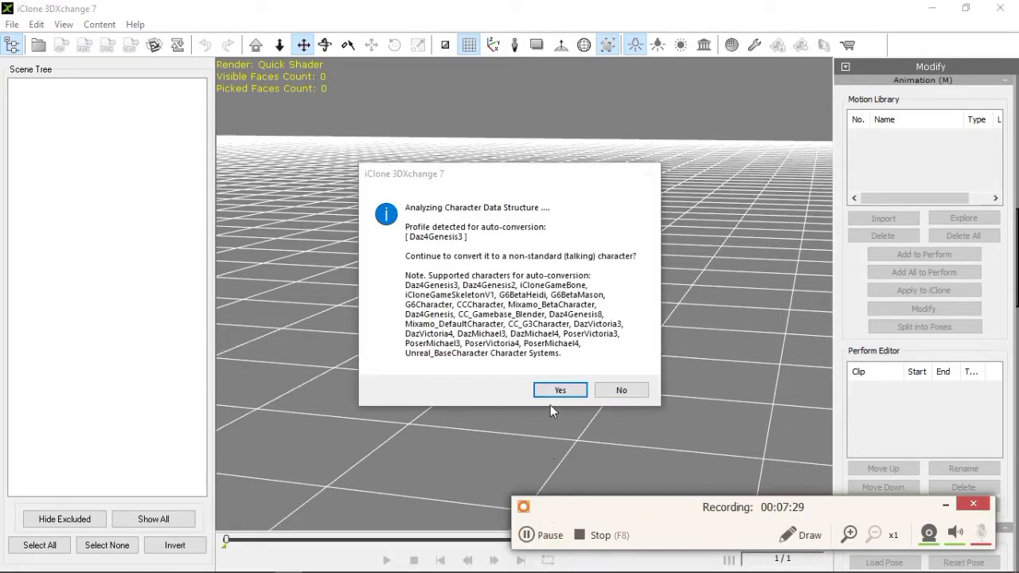
left_click(555, 393)
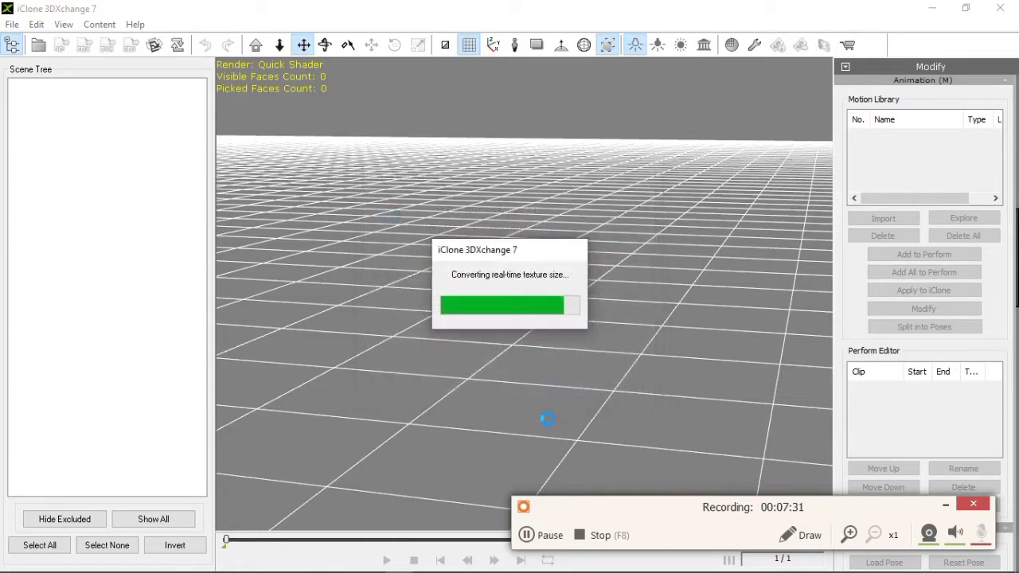
Agree to import the facial animation clips and apply the iClone-optimized material settings to the body.
left_click(548, 535)
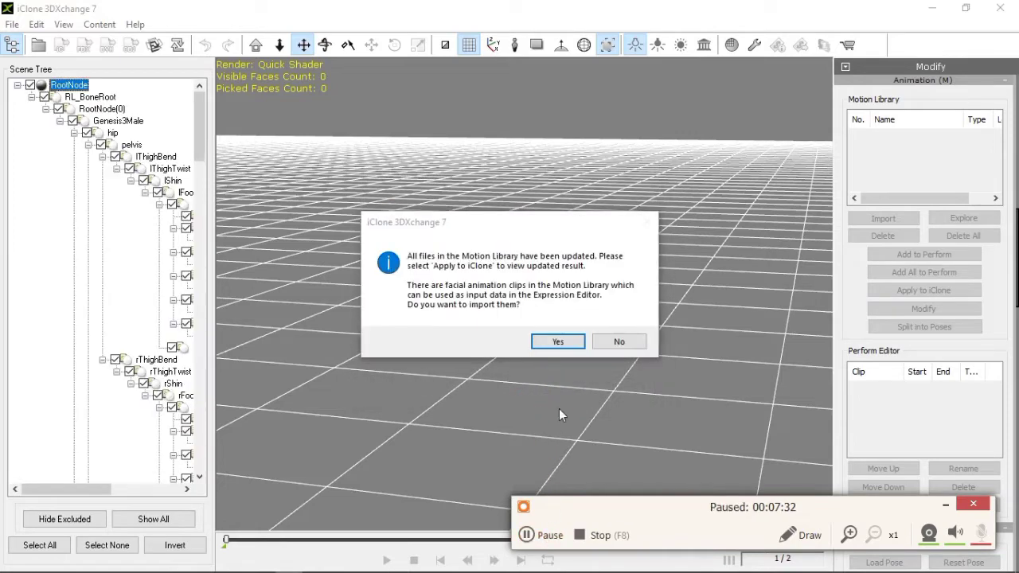
left_click(546, 535)
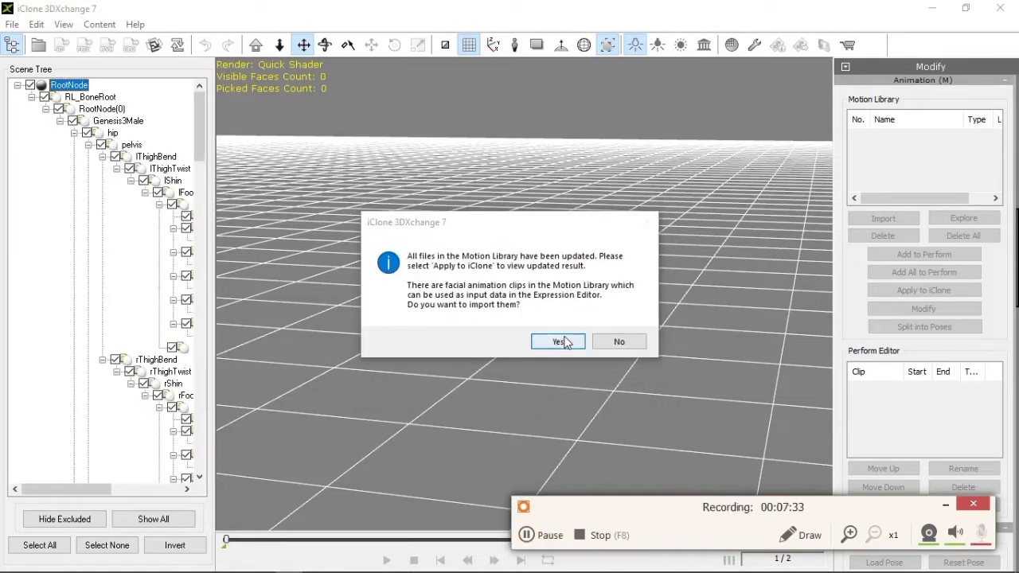
left_click(558, 341)
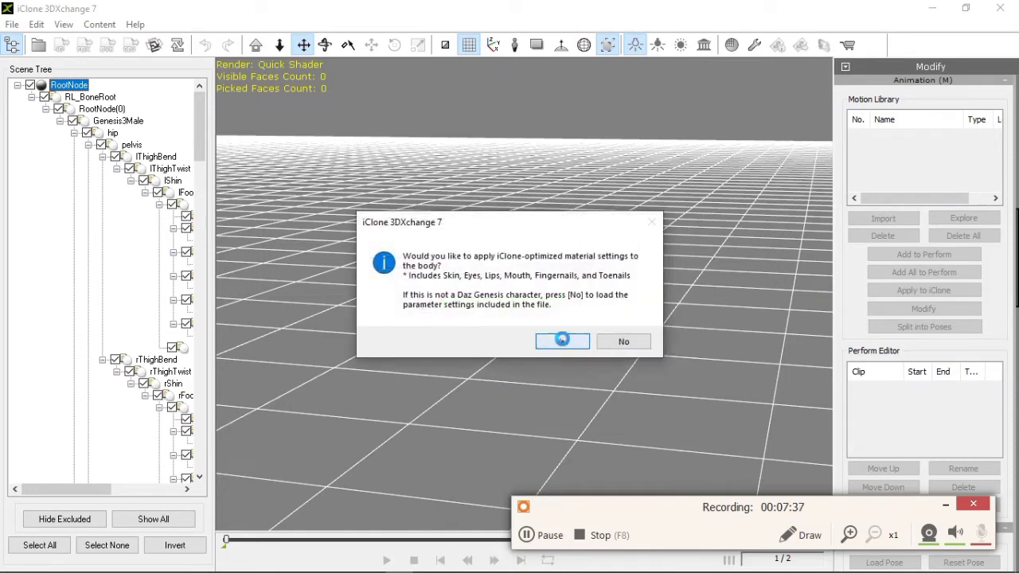
left_click(559, 341)
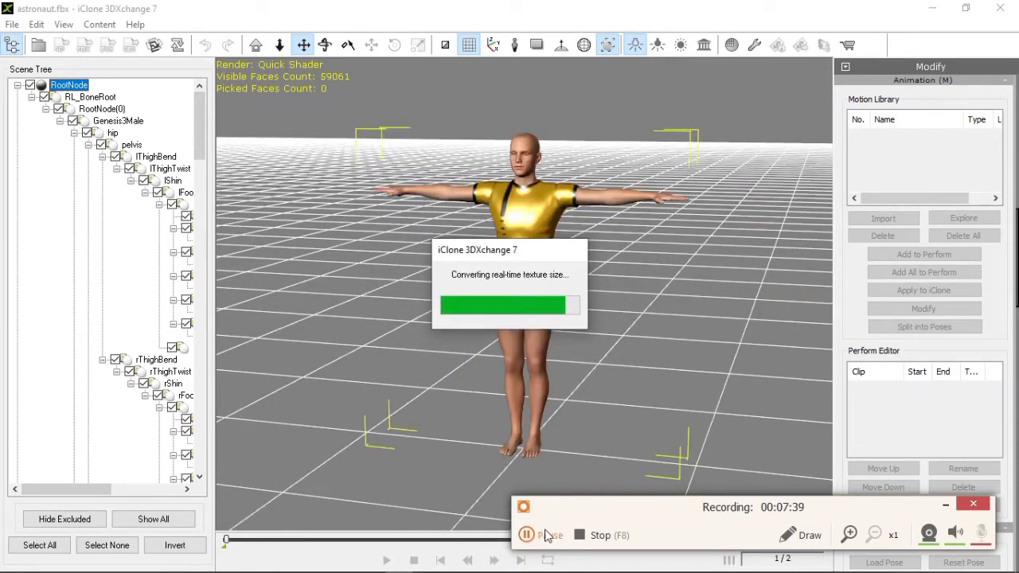
left_click(542, 535)
left_click(542, 535)
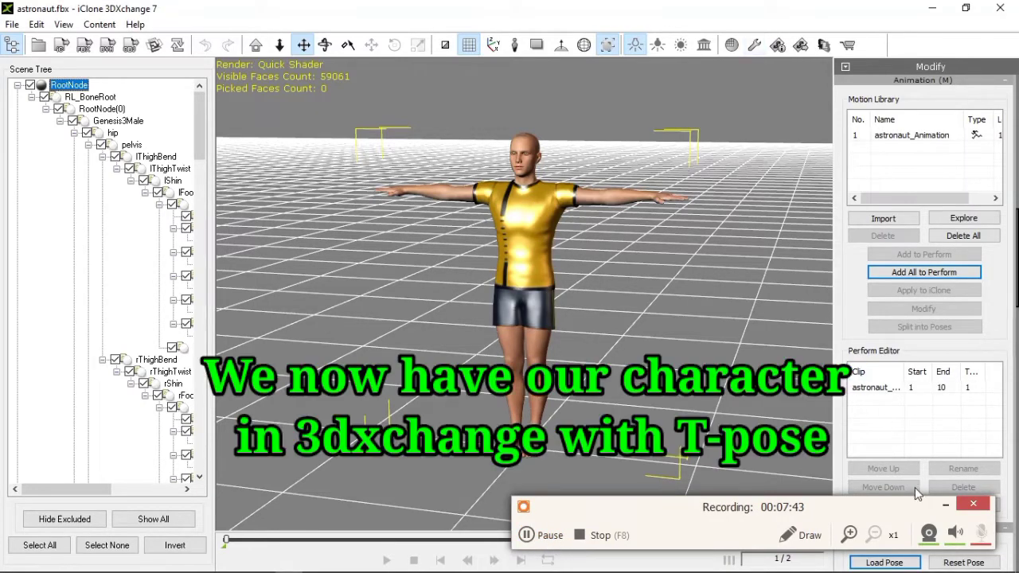
left_click(945, 505)
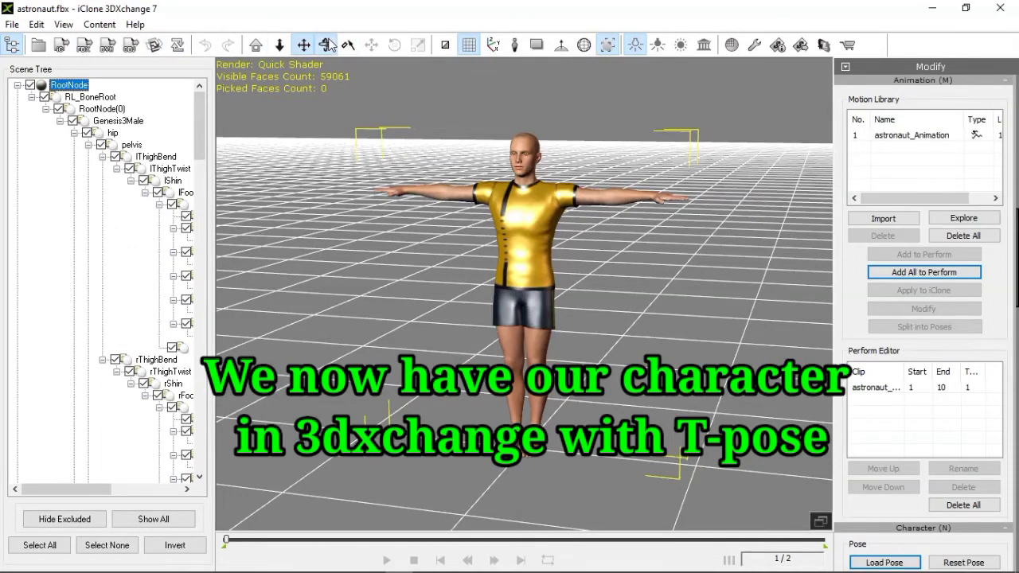
Apply the astronaut_Animation clip to the character, play it through, and return to the first frame.
left_click_drag(625, 150, 401, 206)
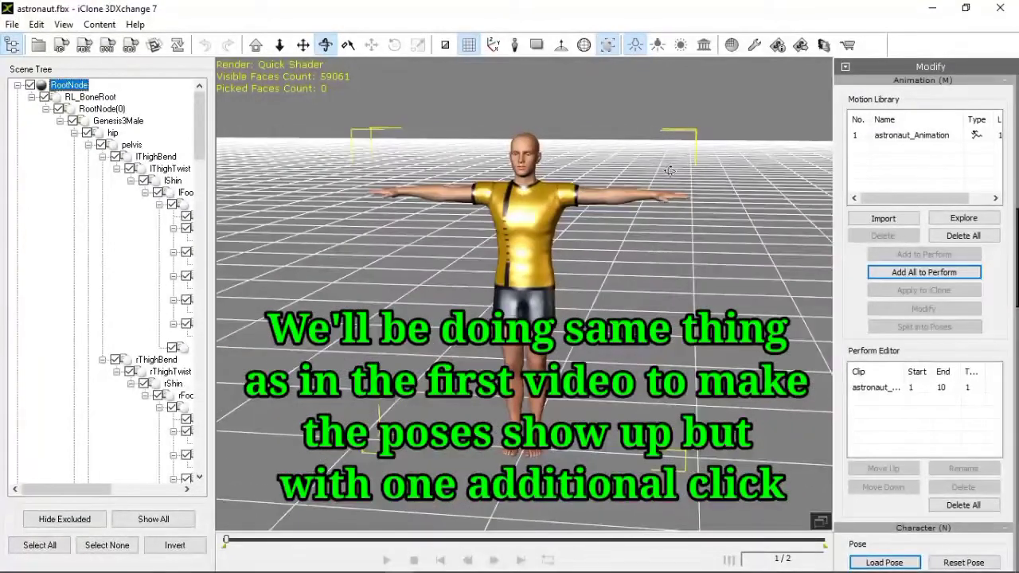
left_click(916, 135)
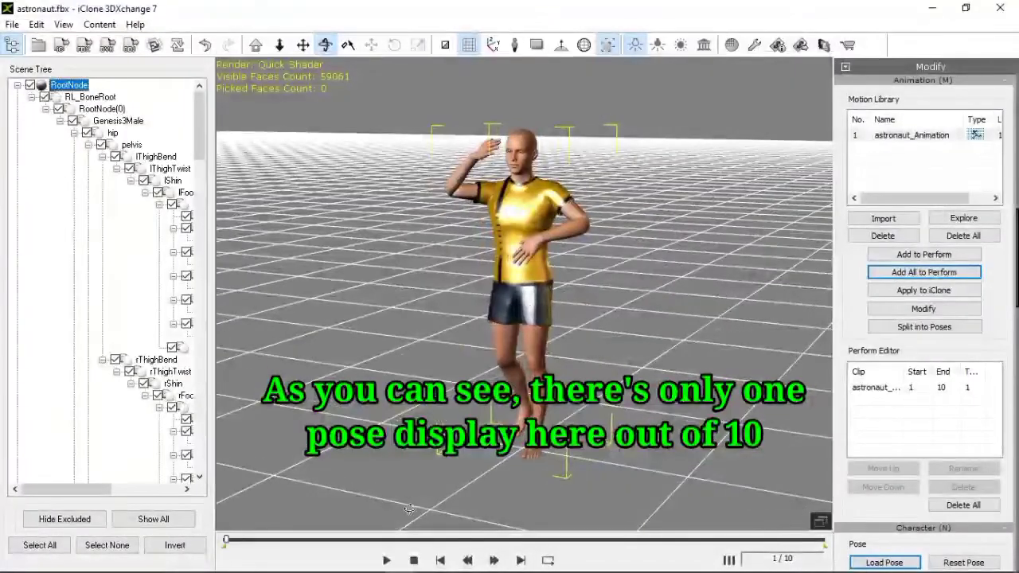
left_click(387, 562)
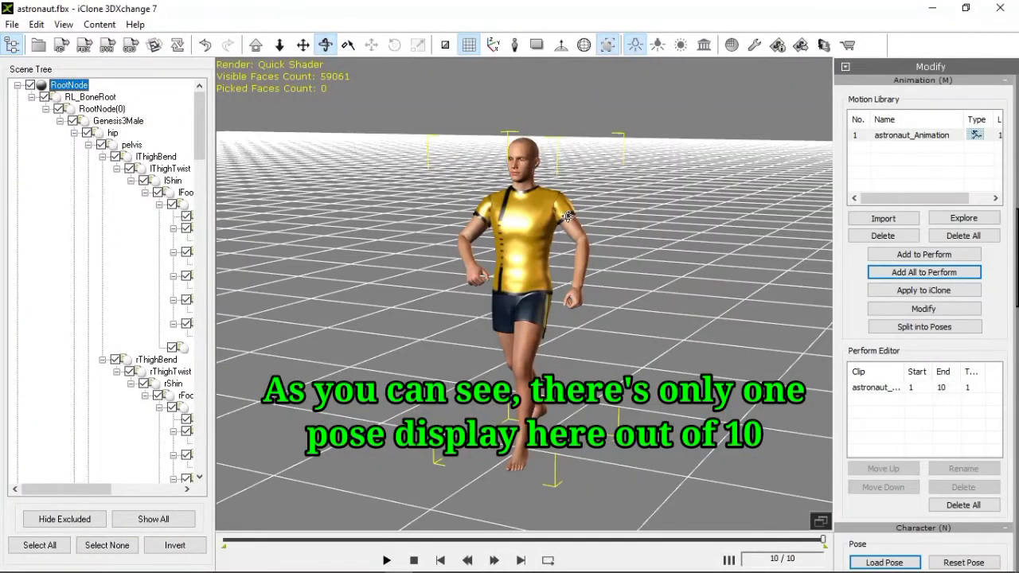
left_click(441, 560)
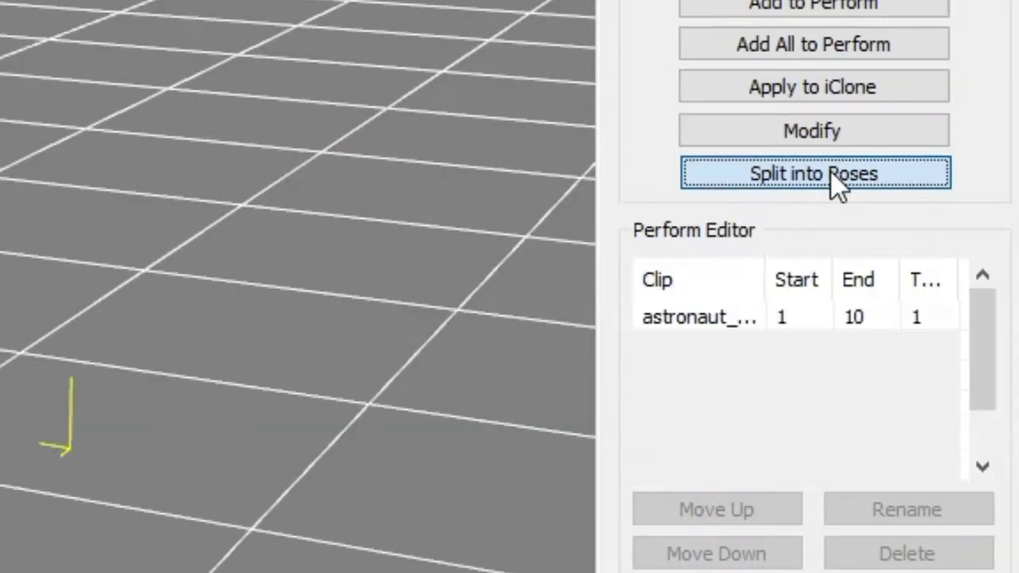
Split the astronaut_Animation clip into poses and preview the poses at frames 5 and 6.
left_click(772, 374)
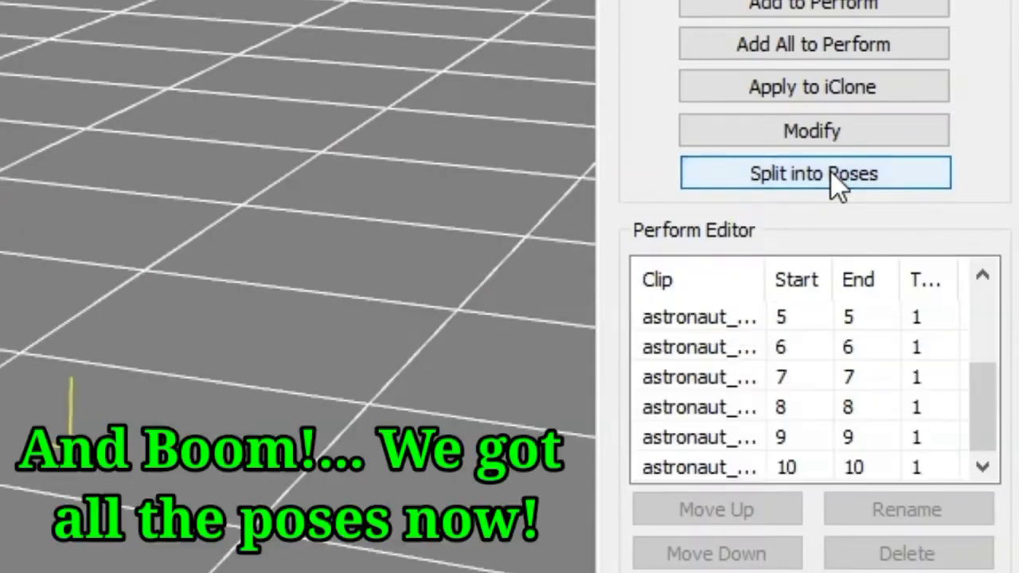
left_click(699, 323)
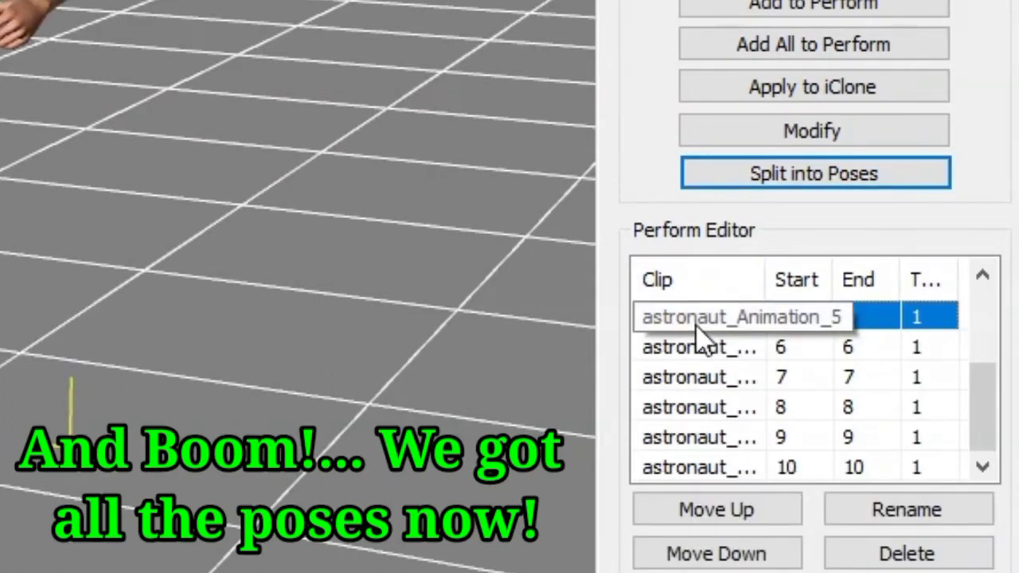
left_click(711, 355)
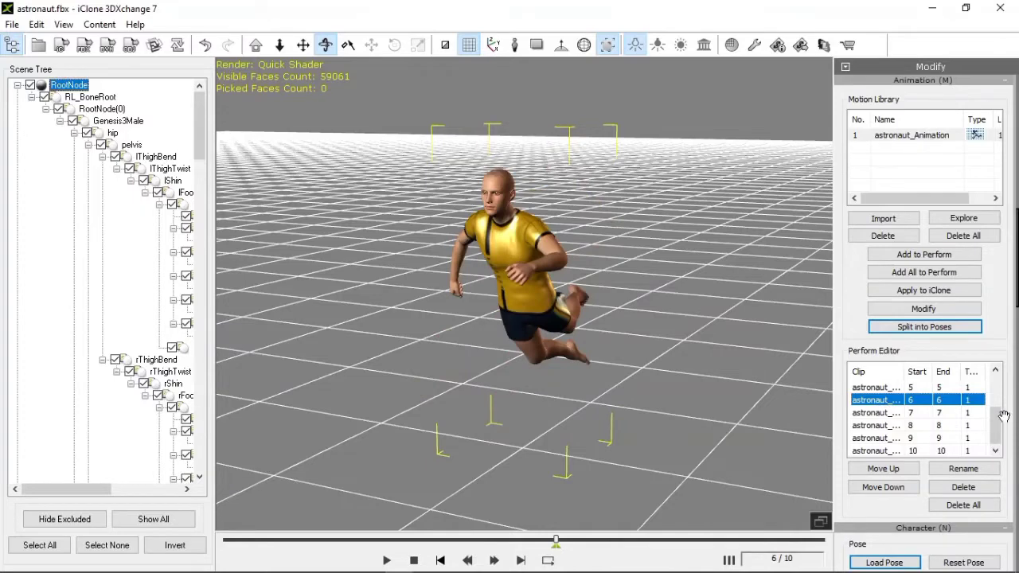
Preview the split poses at frames 1 to 5 one after another, starting from the beginning of the clip list.
left_click_drag(1004, 415, 999, 384)
left_click(882, 389)
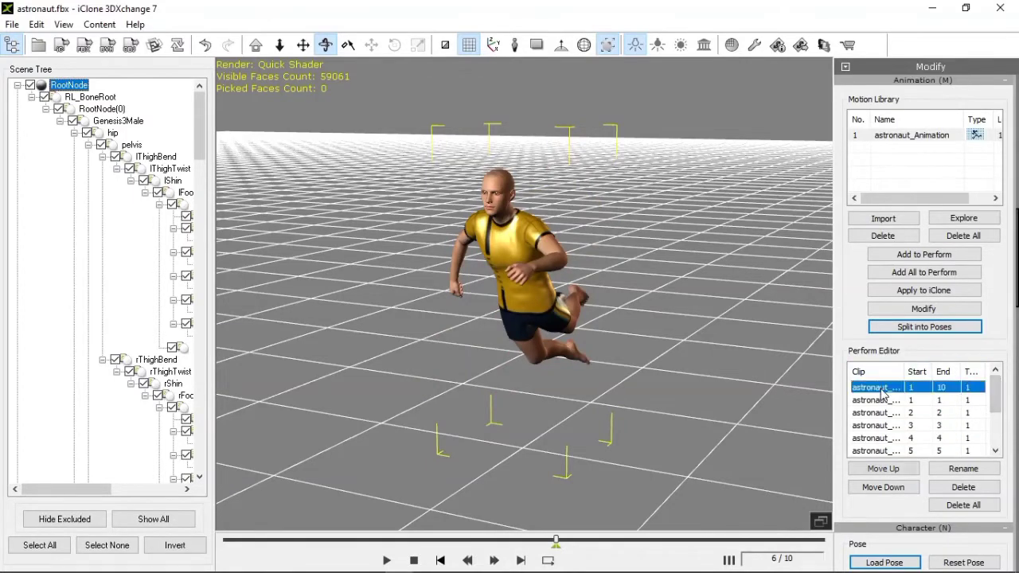
left_click(888, 401)
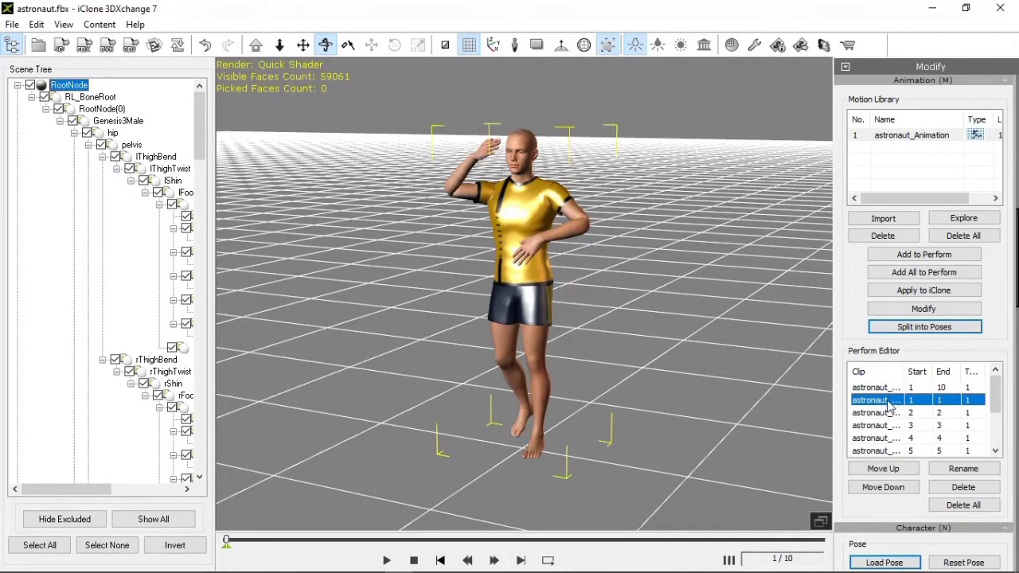
left_click(891, 414)
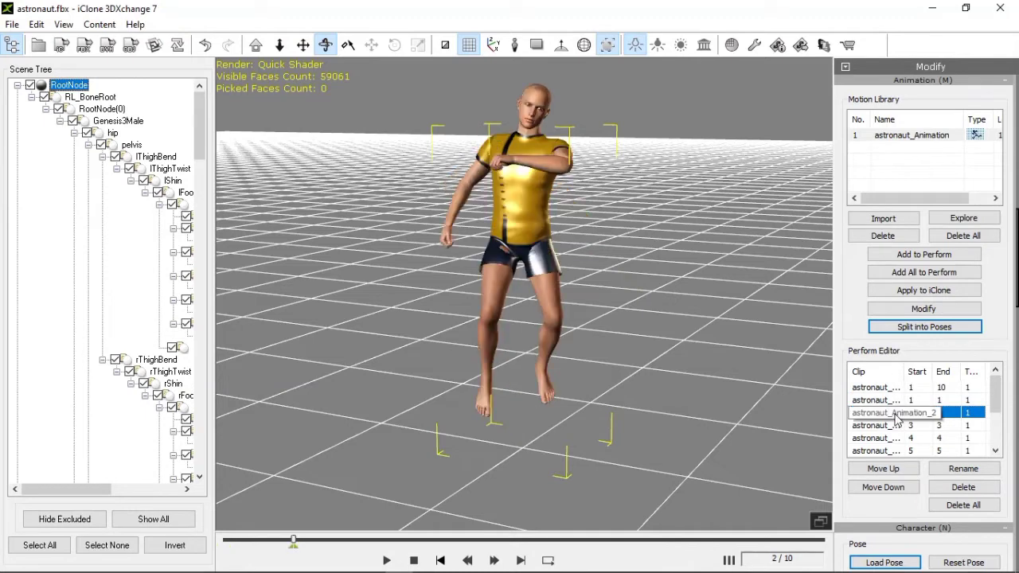
left_click(895, 426)
left_click(894, 439)
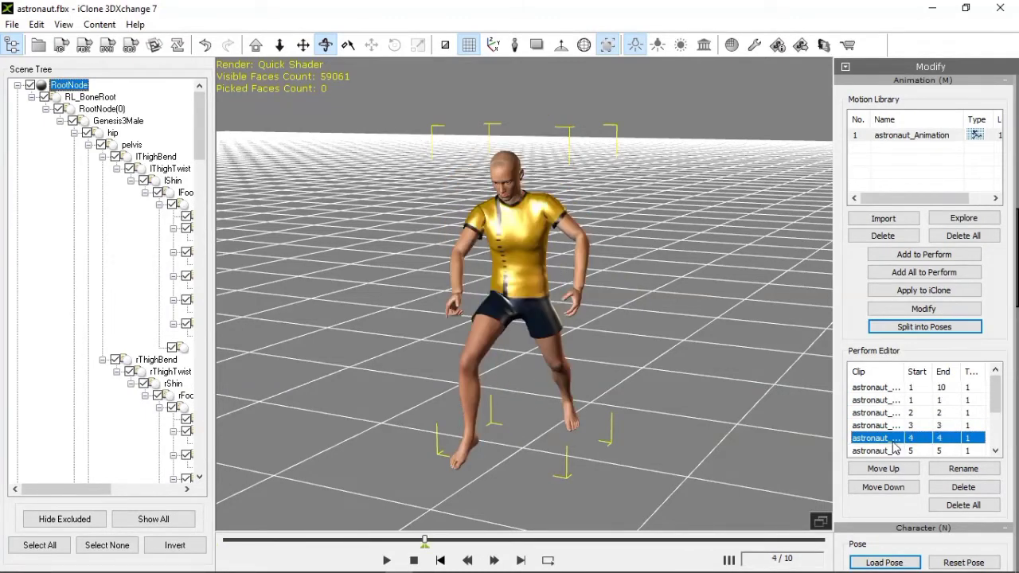
left_click(906, 450)
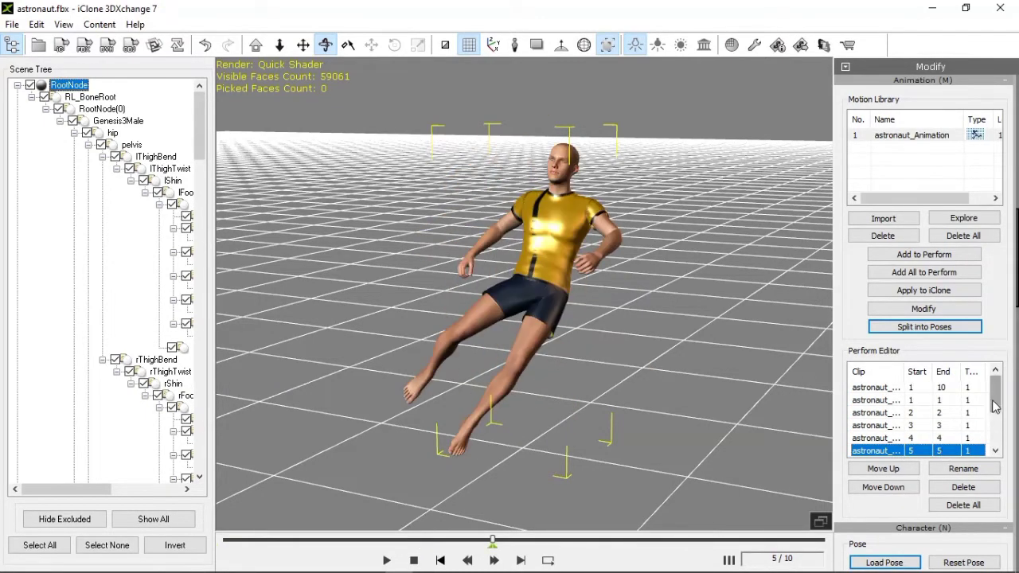
Preview the remaining split poses at frames 6 to 10 on the character.
left_click_drag(996, 403, 996, 435)
left_click(892, 414)
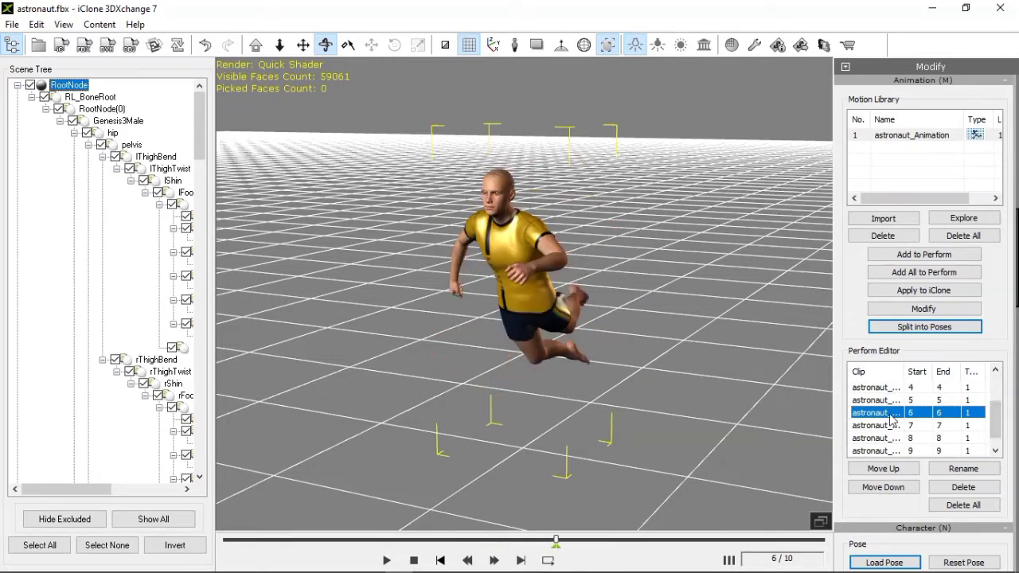
left_click(881, 427)
left_click(887, 438)
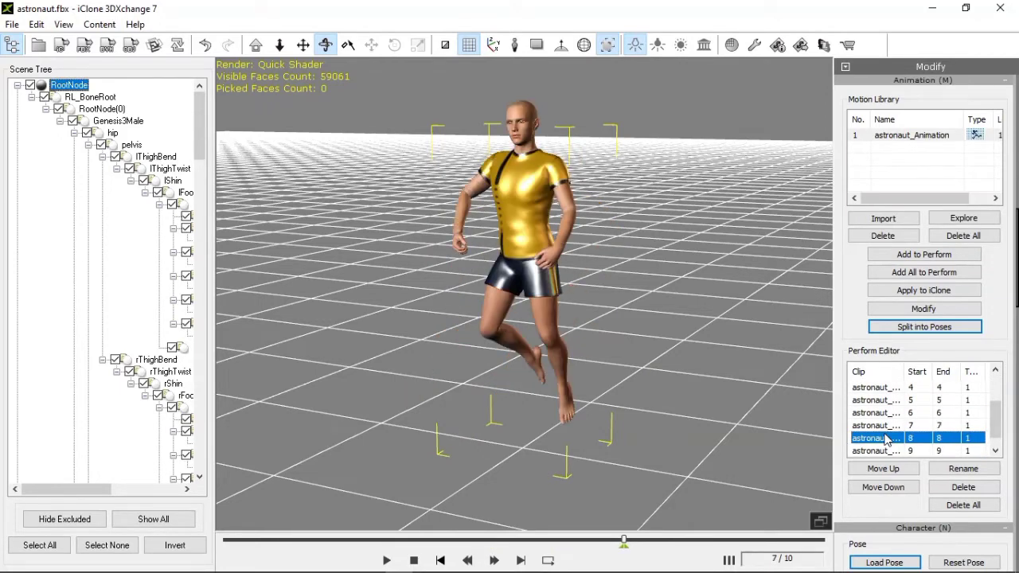
left_click(895, 451)
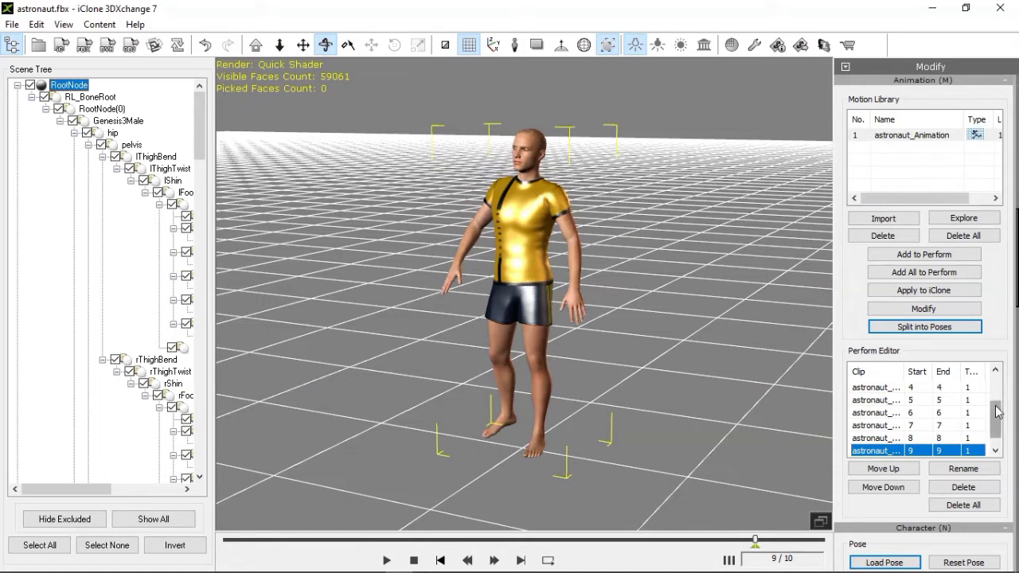
left_click_drag(997, 410, 997, 418)
left_click(924, 443)
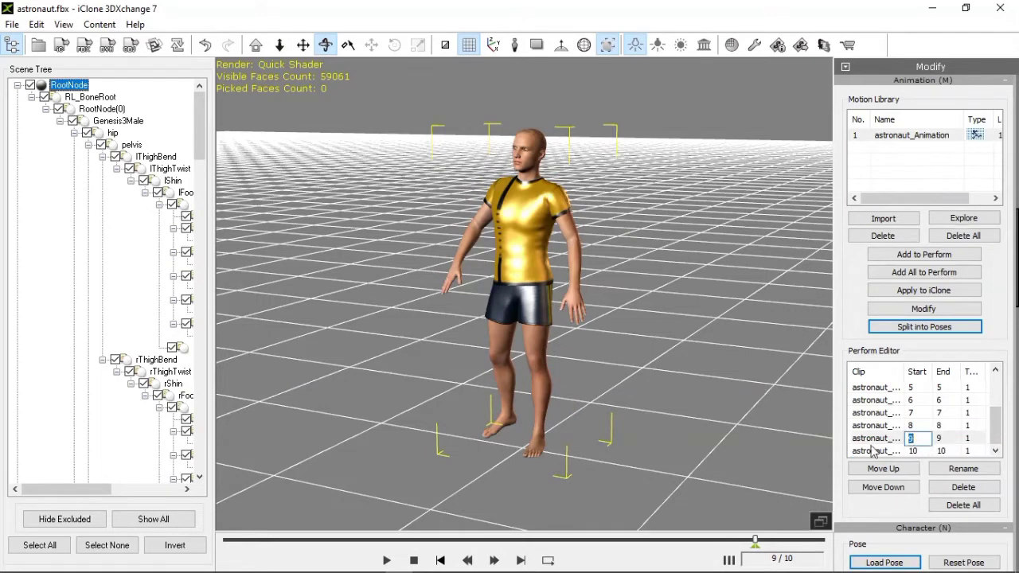
left_click(888, 450)
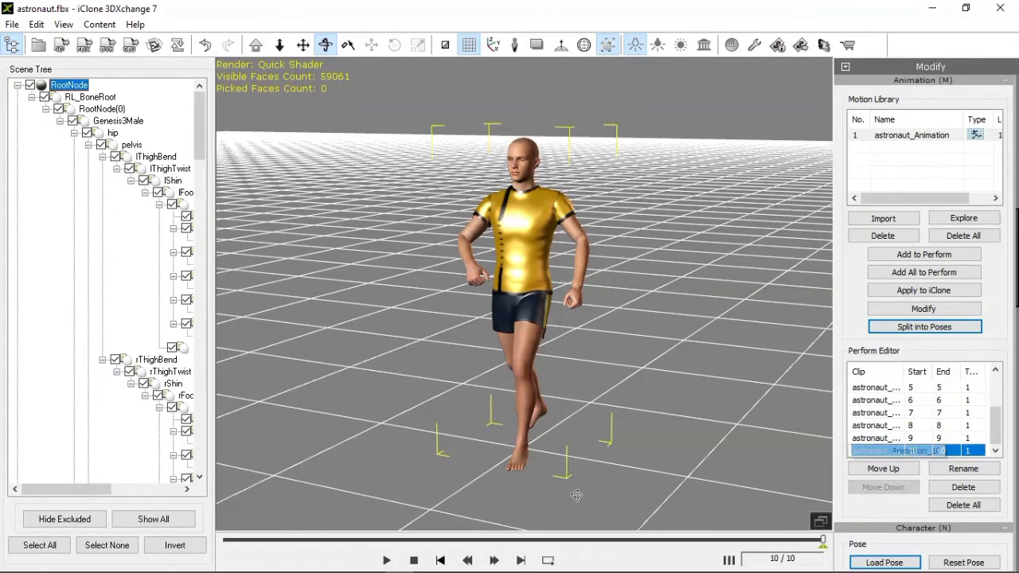
Switch to DAZ Studio, collapse the Timeline, and review the pose list of the Astronaut for Genesis 3 Male(s) product.
mouse_move(448, 571)
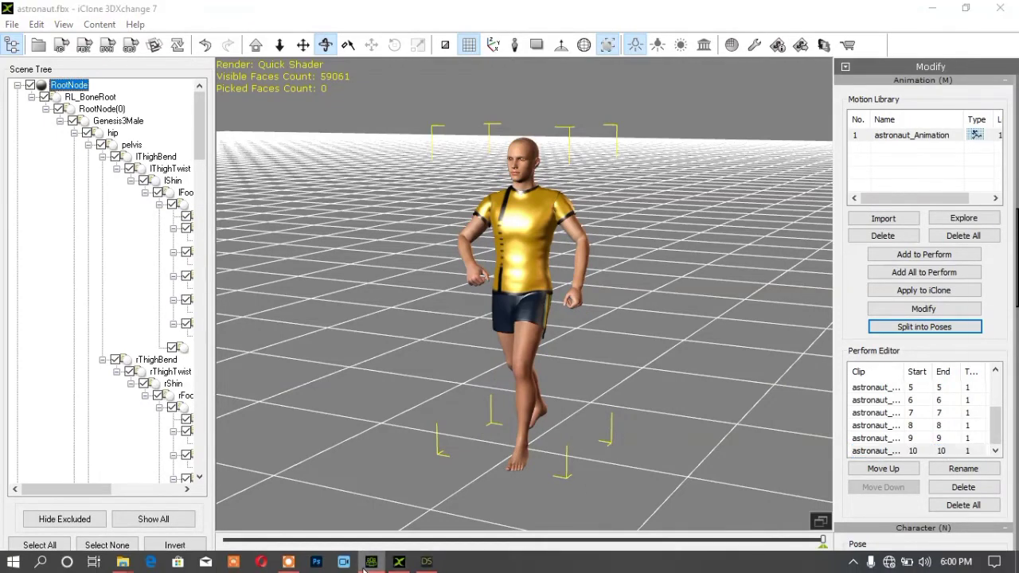
left_click(371, 562)
left_click(427, 561)
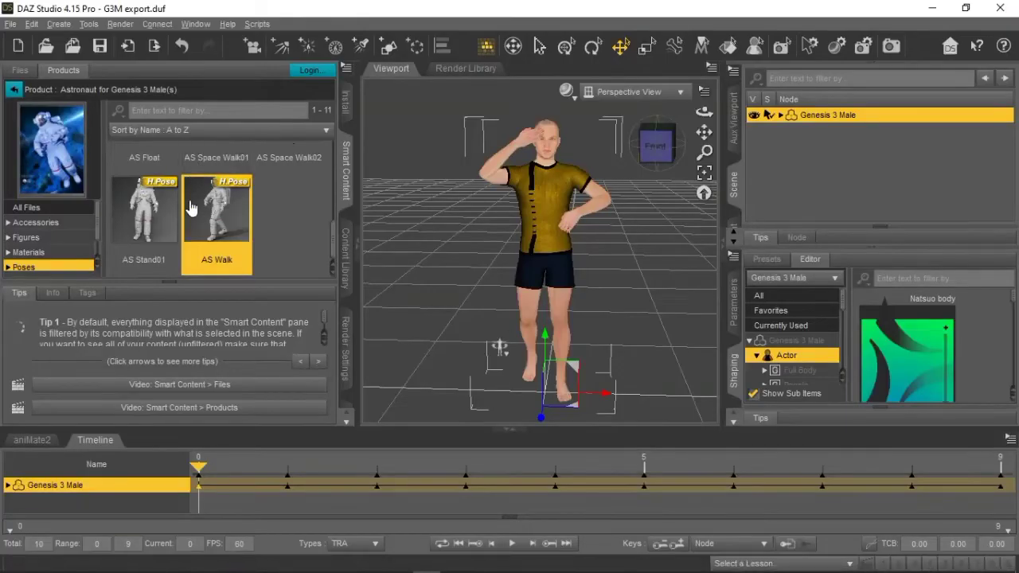
left_click(96, 442)
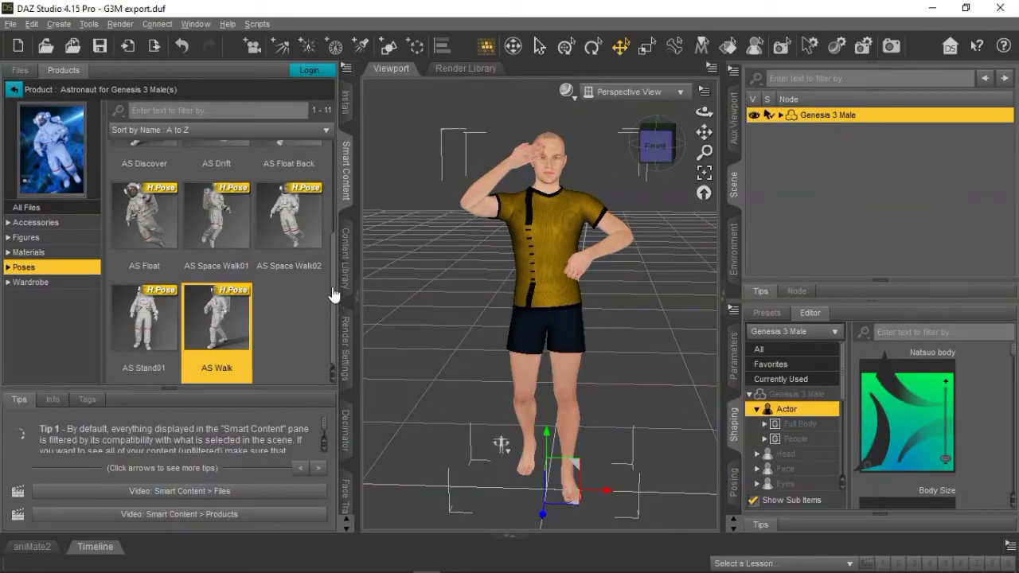
left_click_drag(334, 292, 336, 192)
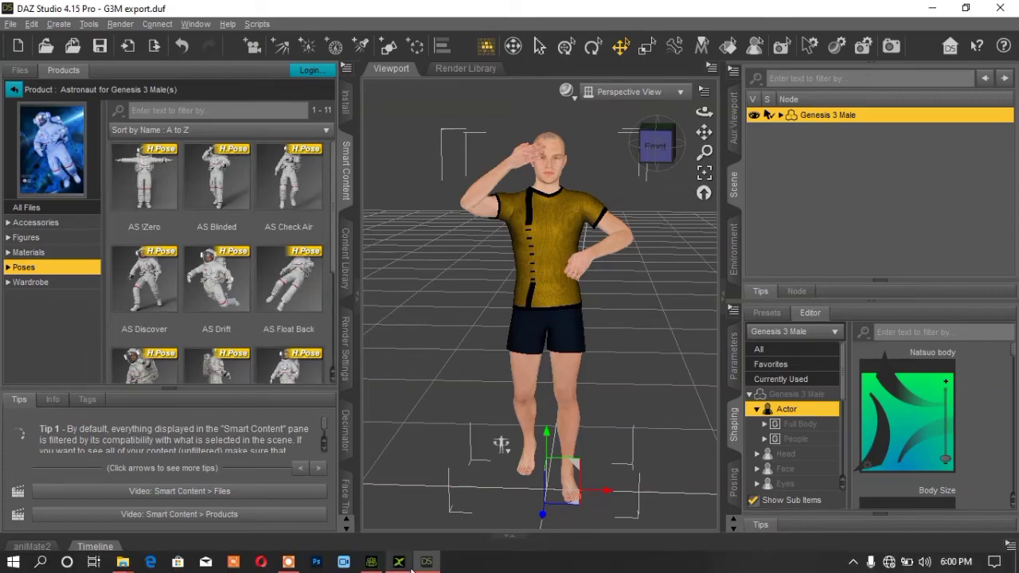
Switch back to iClone 3DXchange and export all split poses as rlMotion files for iClone 7, without geometry.
left_click(405, 563)
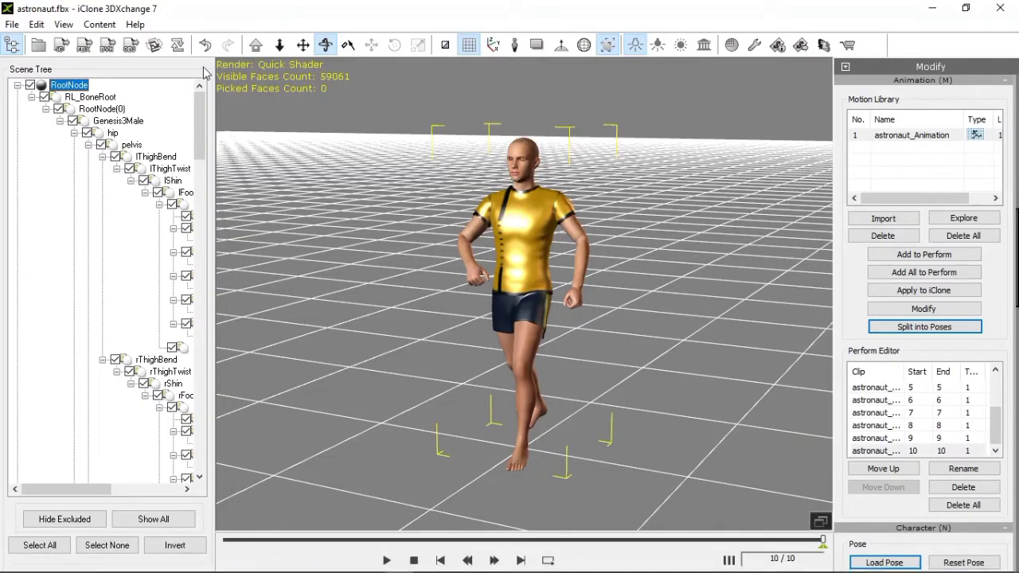
left_click(62, 47)
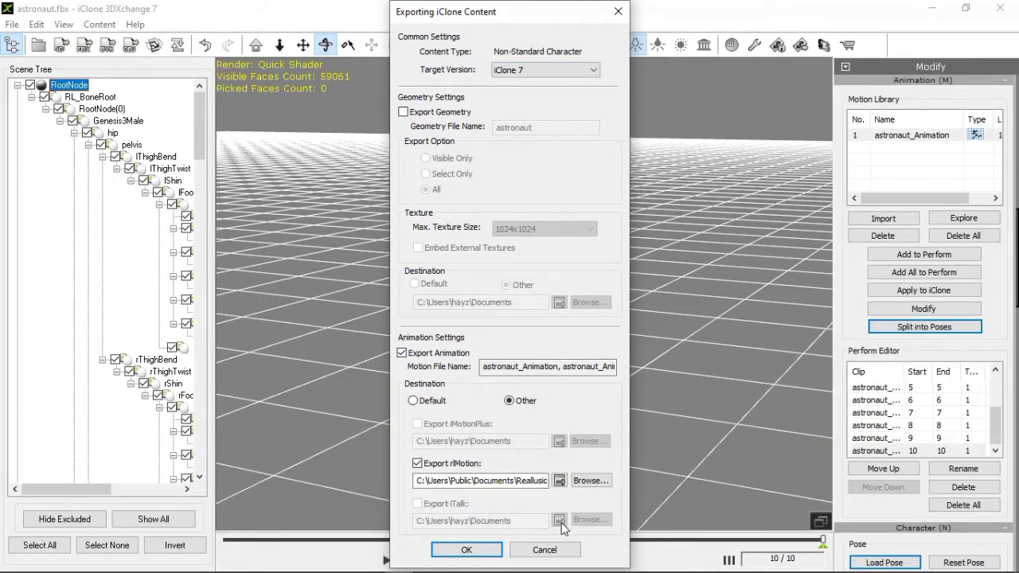
left_click(468, 550)
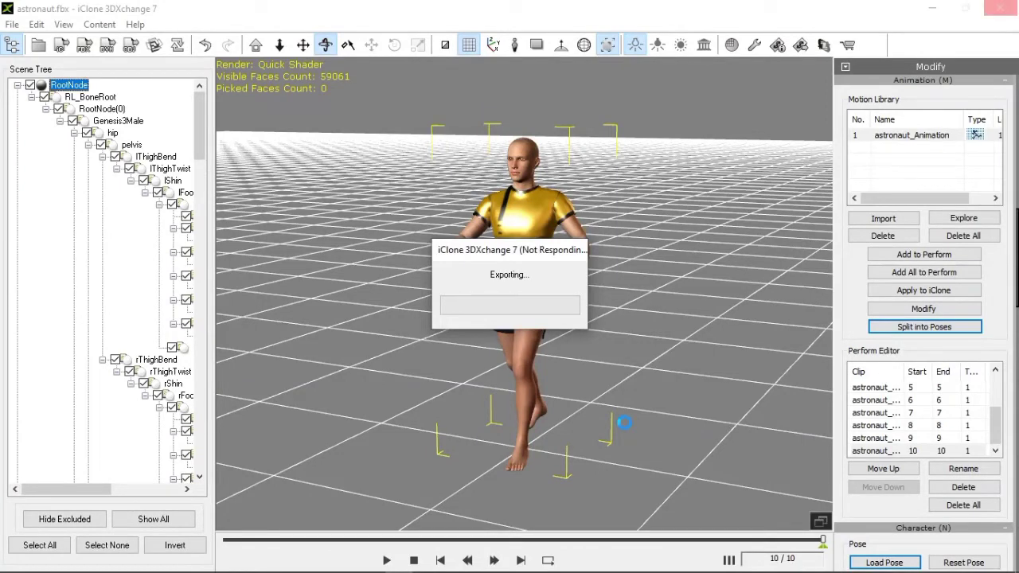
mouse_move(395, 570)
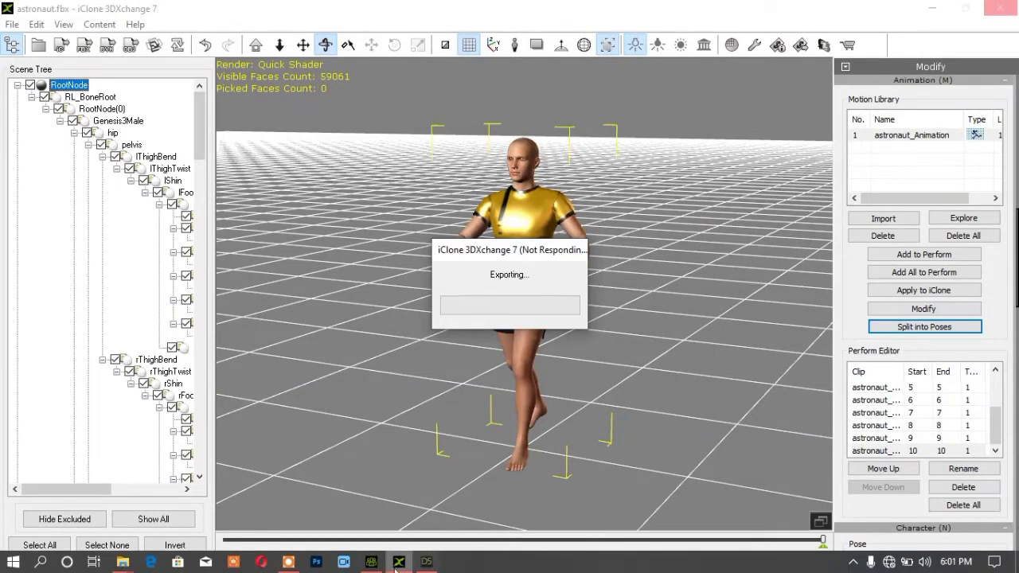
left_click(285, 562)
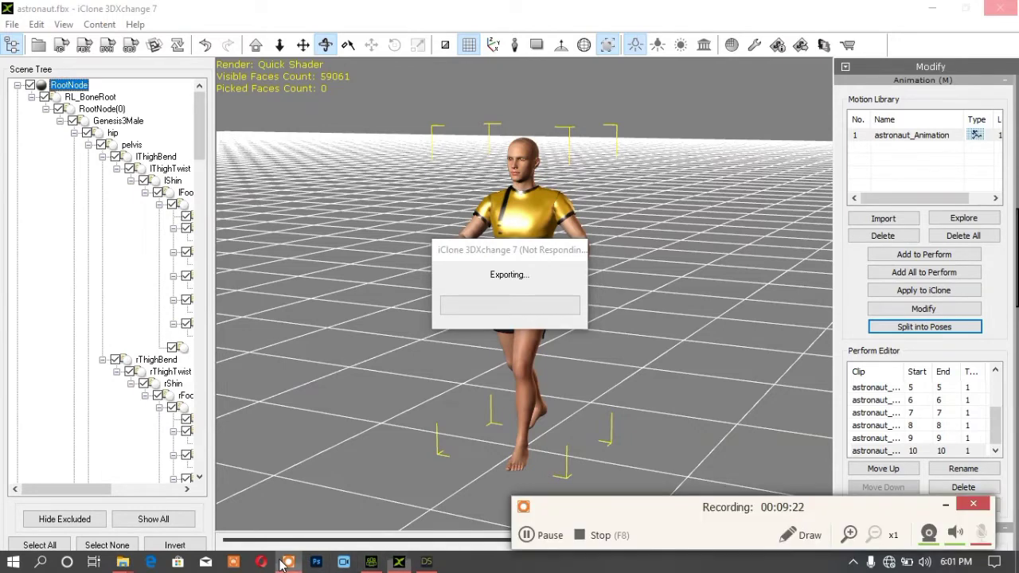
left_click(527, 535)
left_click(527, 535)
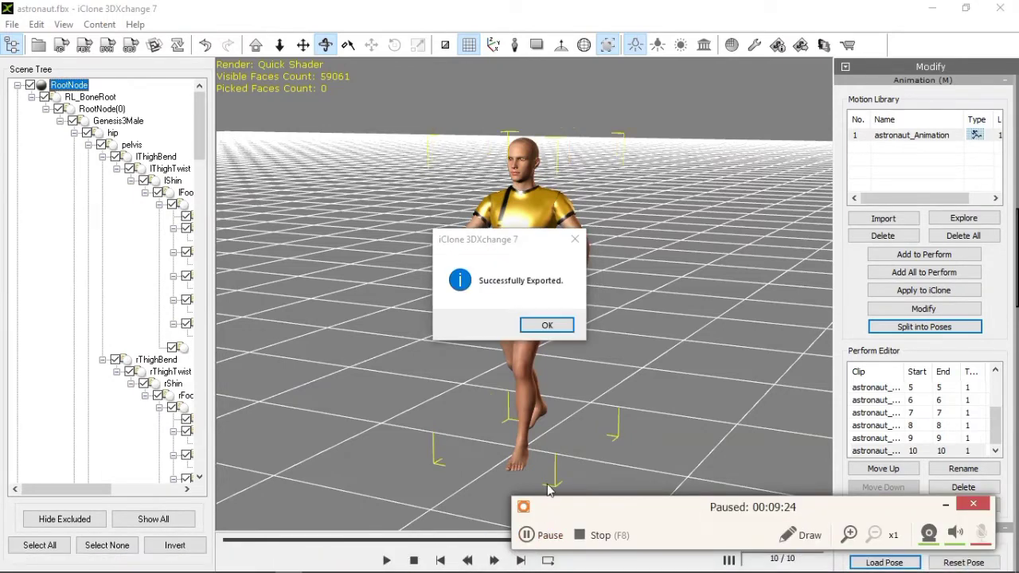
left_click(548, 327)
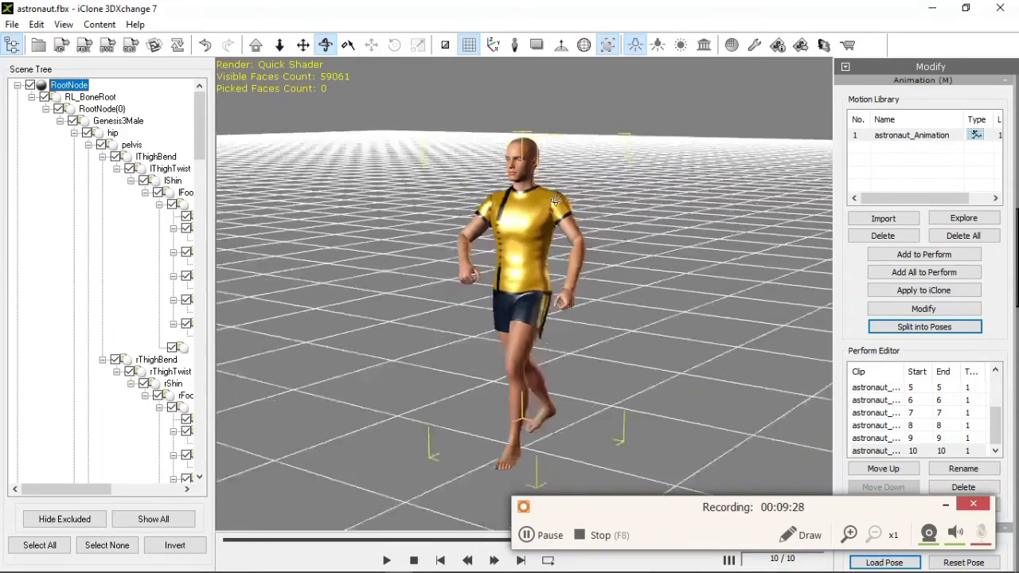
Switch to the Daz motion folder in File Explorer and look through the exported astronaut rlMotion files.
mouse_move(136, 568)
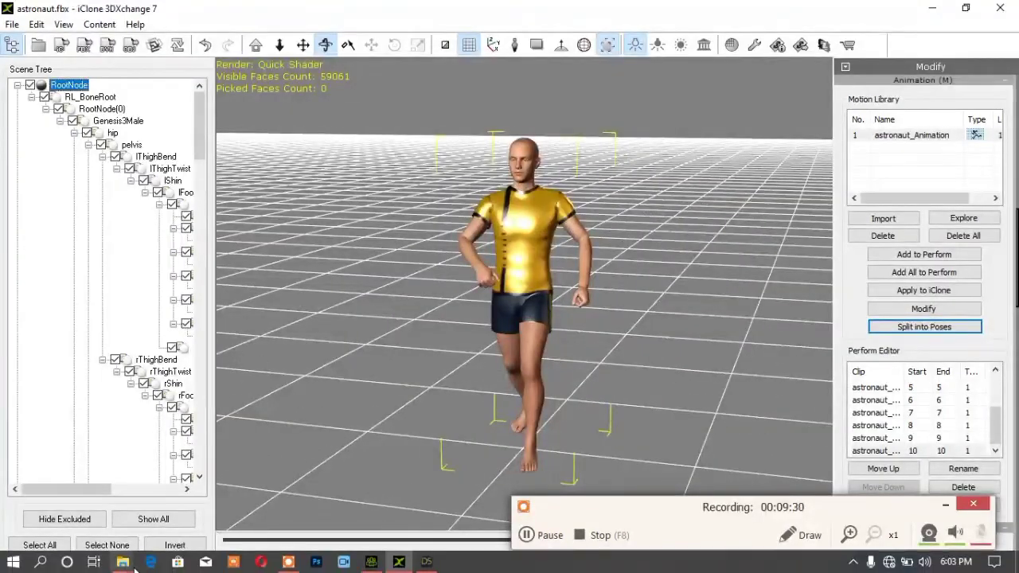
mouse_move(163, 500)
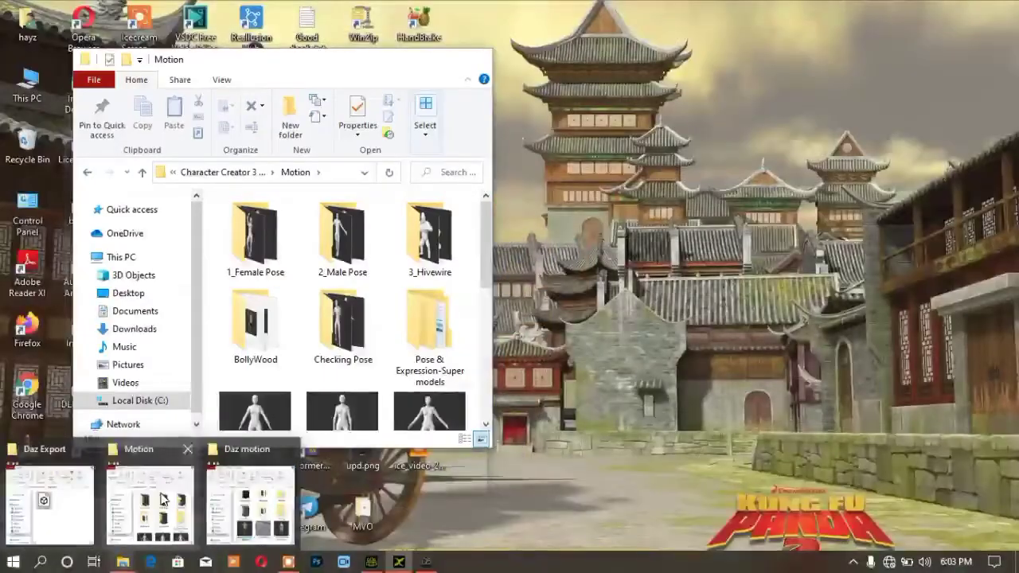
left_click(251, 499)
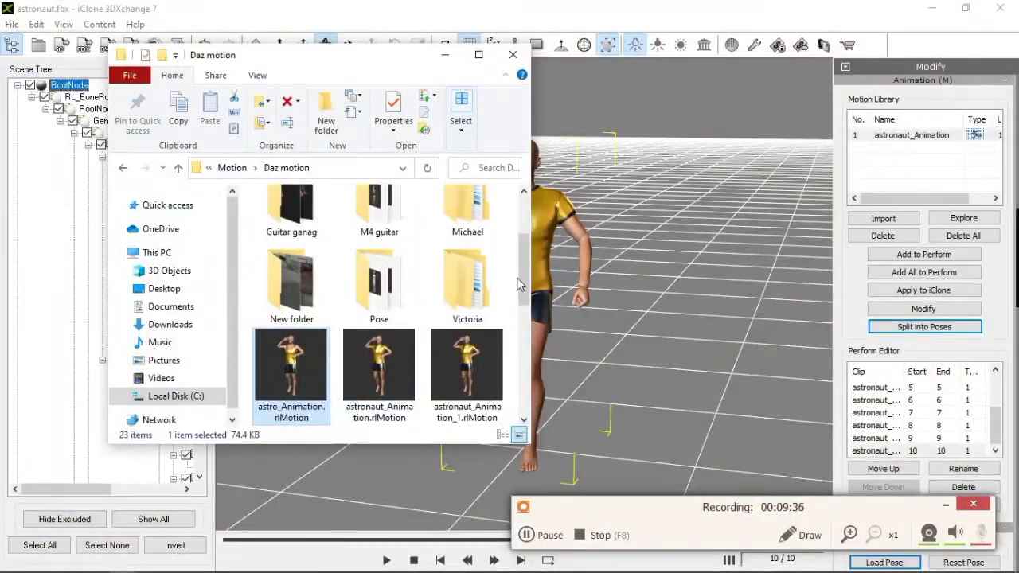
left_click_drag(526, 287, 522, 334)
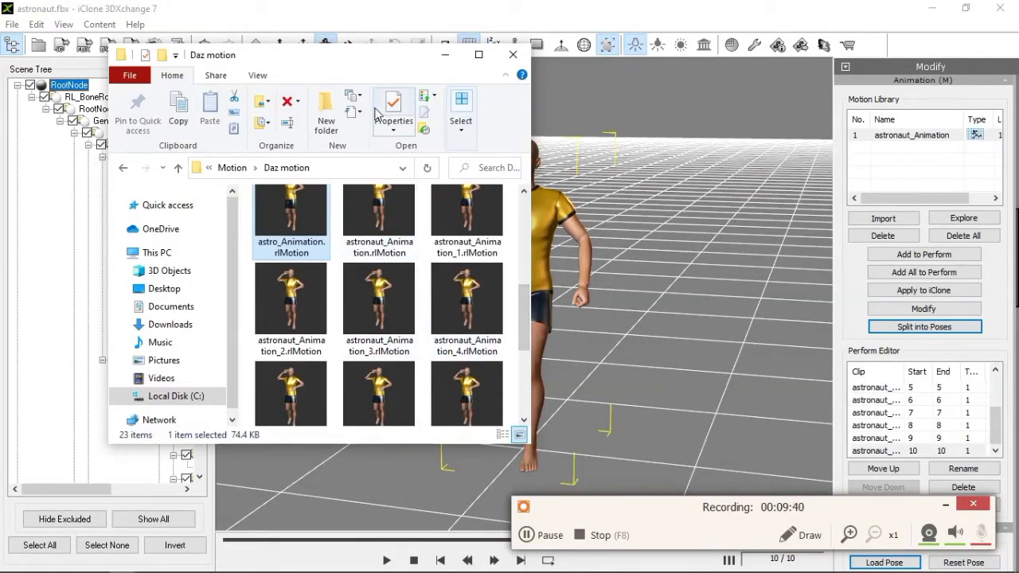
Create a new folder named Astronaut inside the Daz motion folder.
left_click(248, 279)
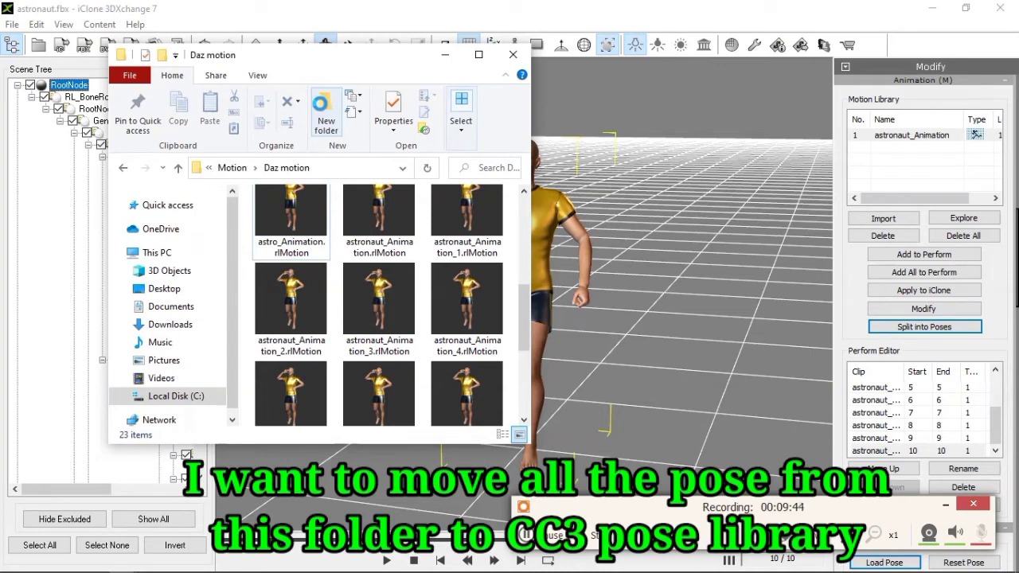
left_click(324, 109)
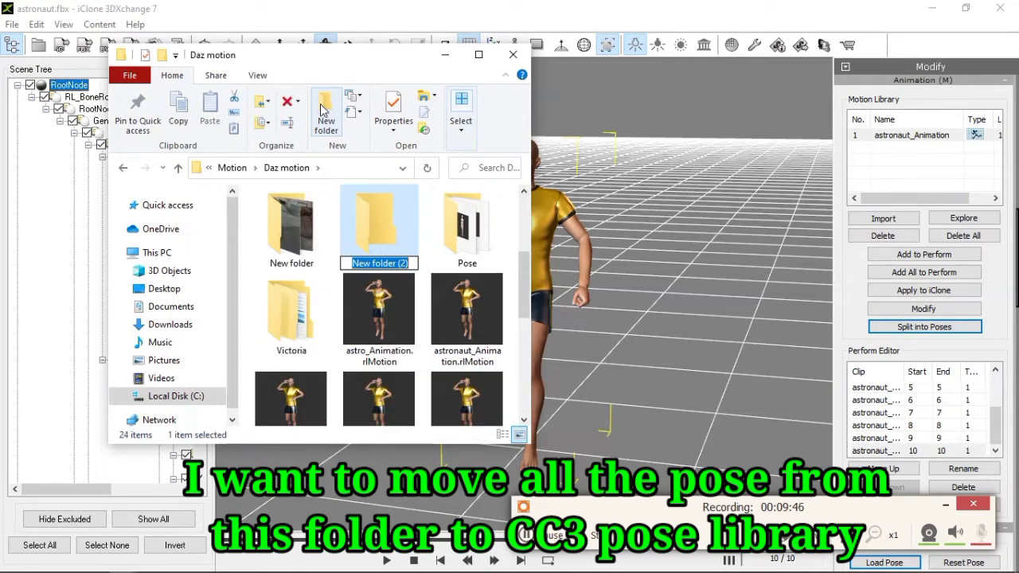
type("Ast")
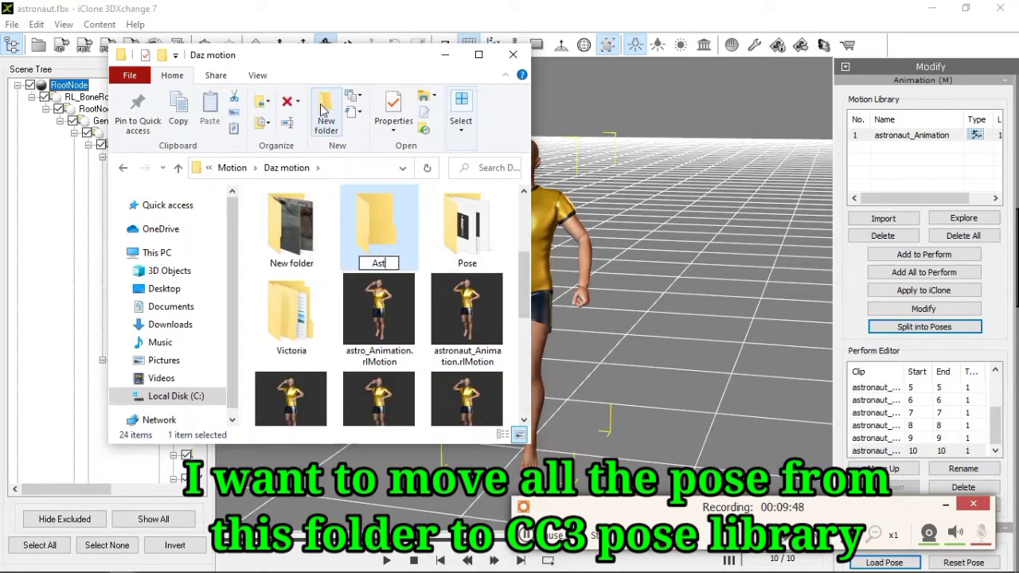
type("ronaut")
key("Return")
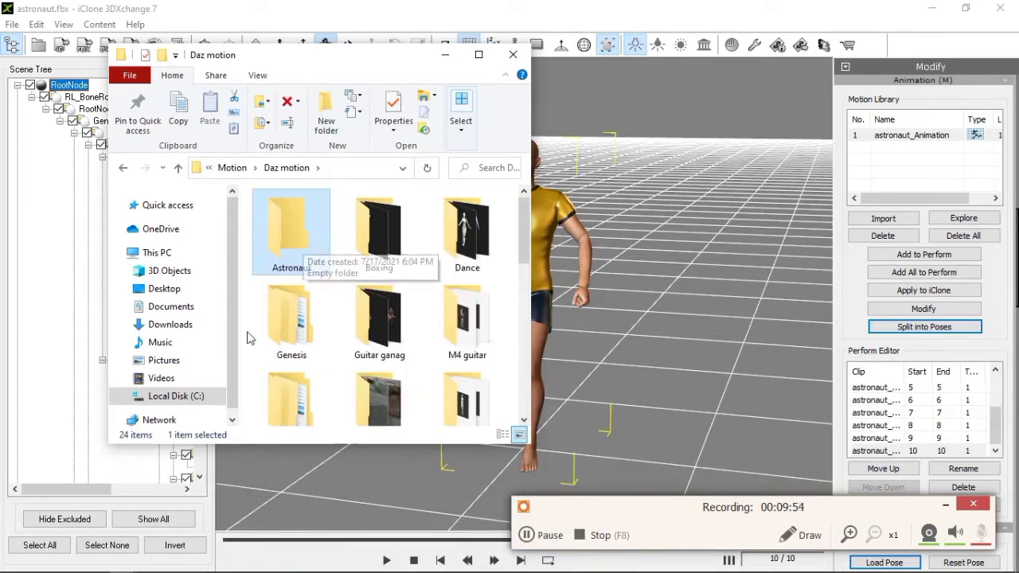
Move the astro_Animation file and all astronaut_Animation rlMotion files, including numbers 1 to 10, from Daz motion into its Astronaut subfolder.
left_click(290, 319)
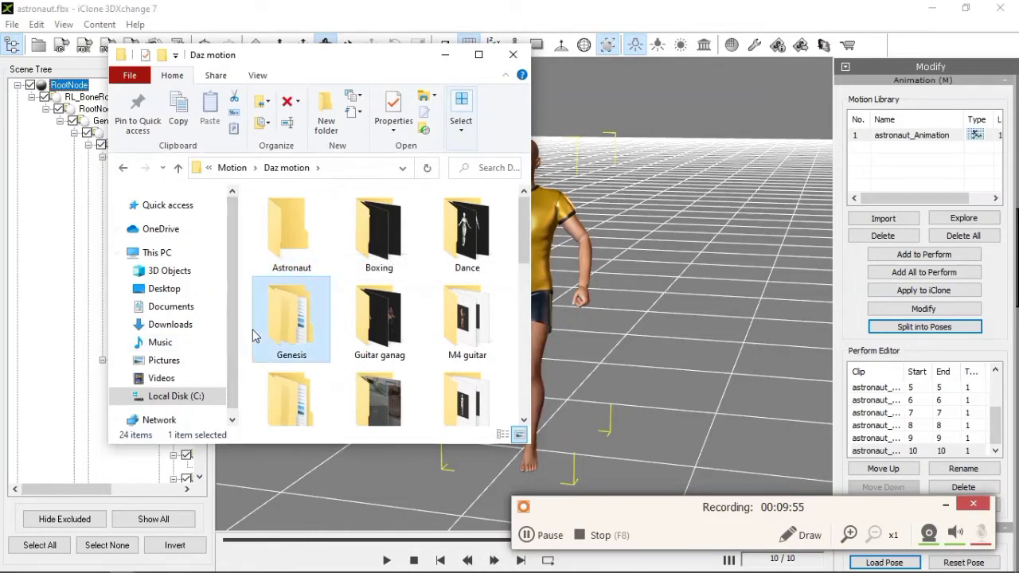
left_click(256, 383)
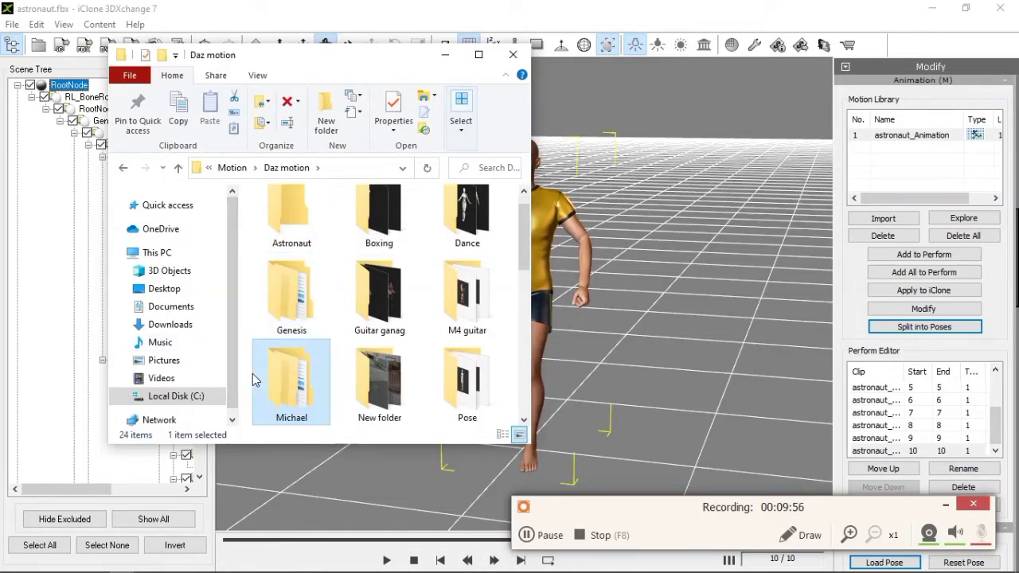
left_click(242, 311)
left_click_drag(521, 245, 519, 310)
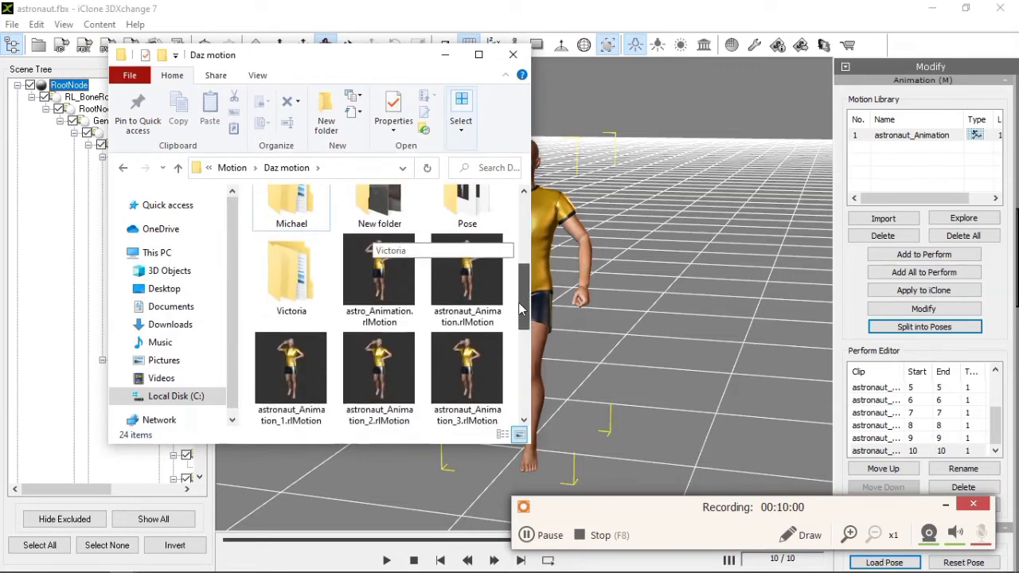
left_click(379, 283)
left_click(467, 274, "ctrl")
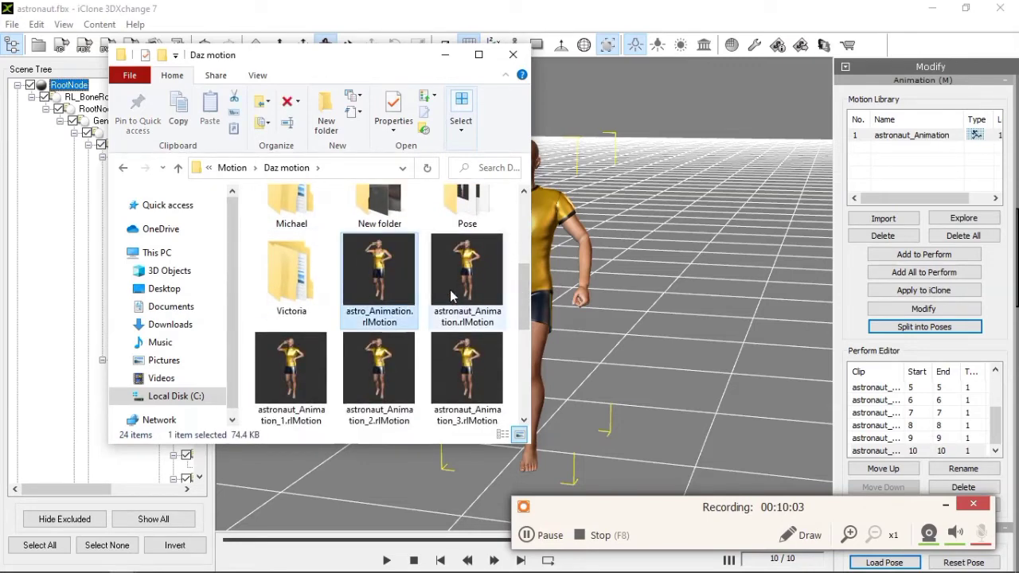
left_click(448, 358, "ctrl")
left_click(387, 365, "ctrl")
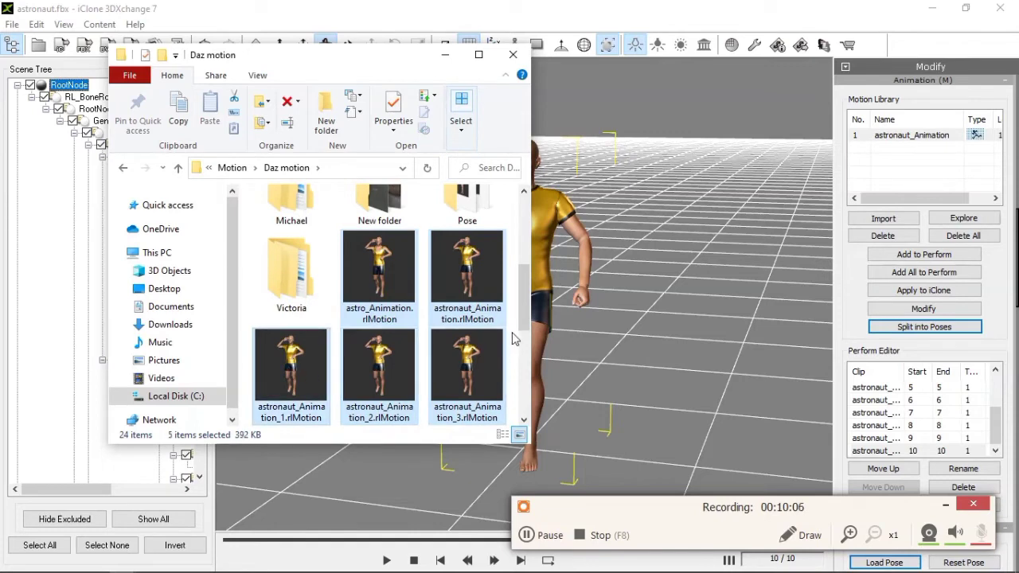
scroll(478, 326, "down", 2)
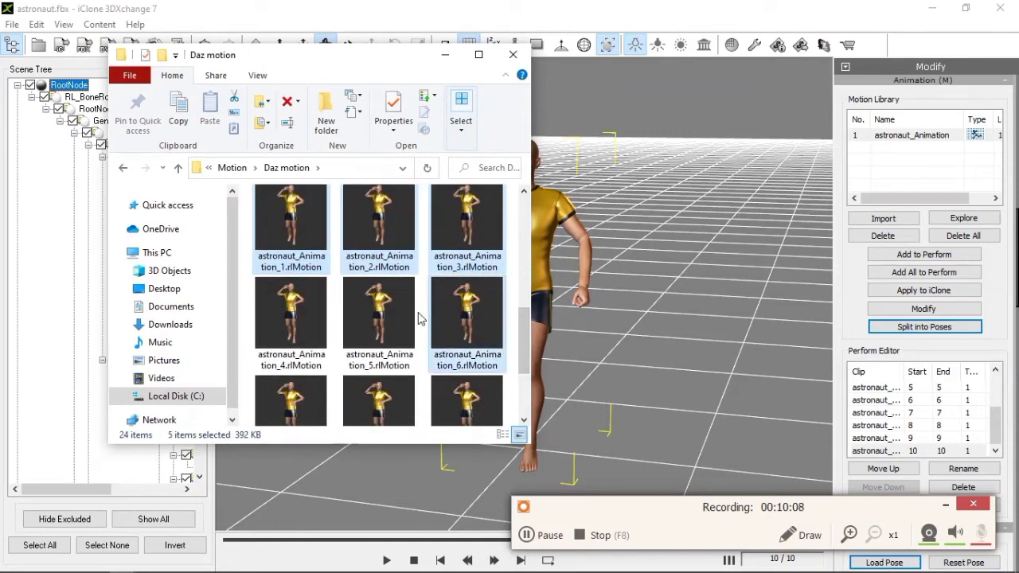
left_click(379, 318, "ctrl")
left_click(291, 319, "ctrl")
left_click(291, 402, "ctrl")
scroll(379, 388, "down", 1)
left_click(380, 388, "ctrl")
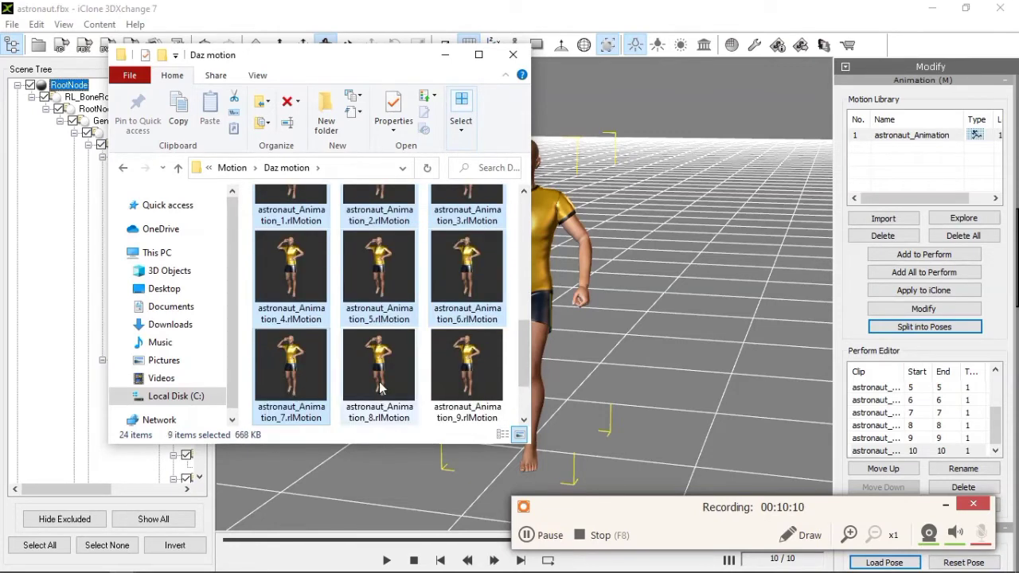
left_click(467, 366, "ctrl")
scroll(523, 402, "down", 2)
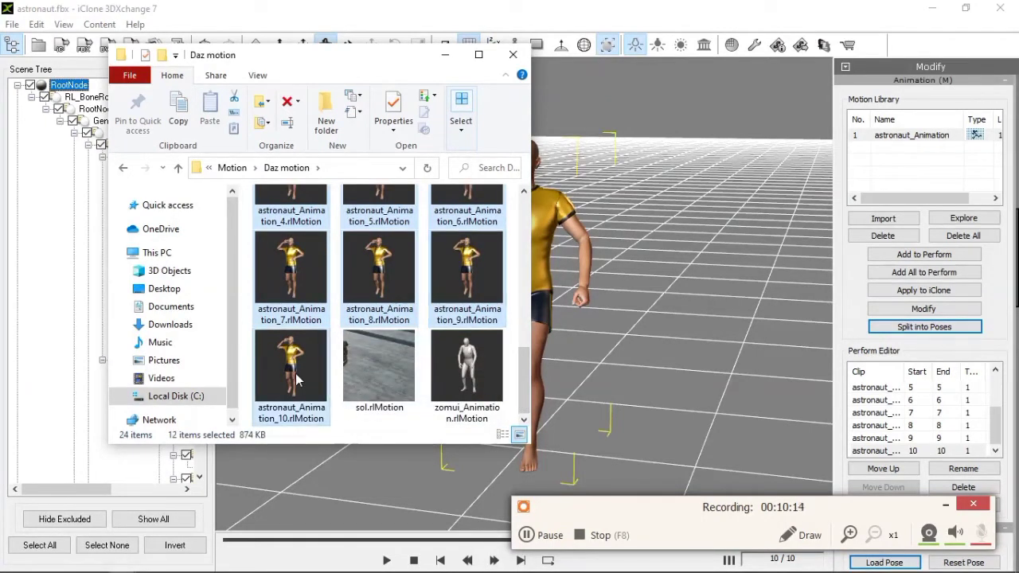
key("ctrl+x")
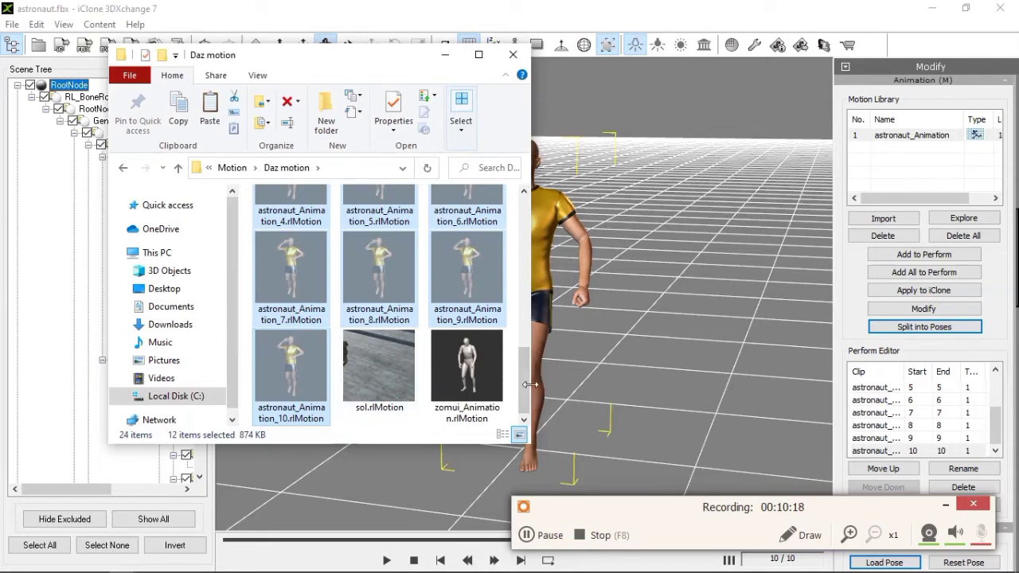
left_click_drag(525, 390, 526, 231)
double_click(313, 254)
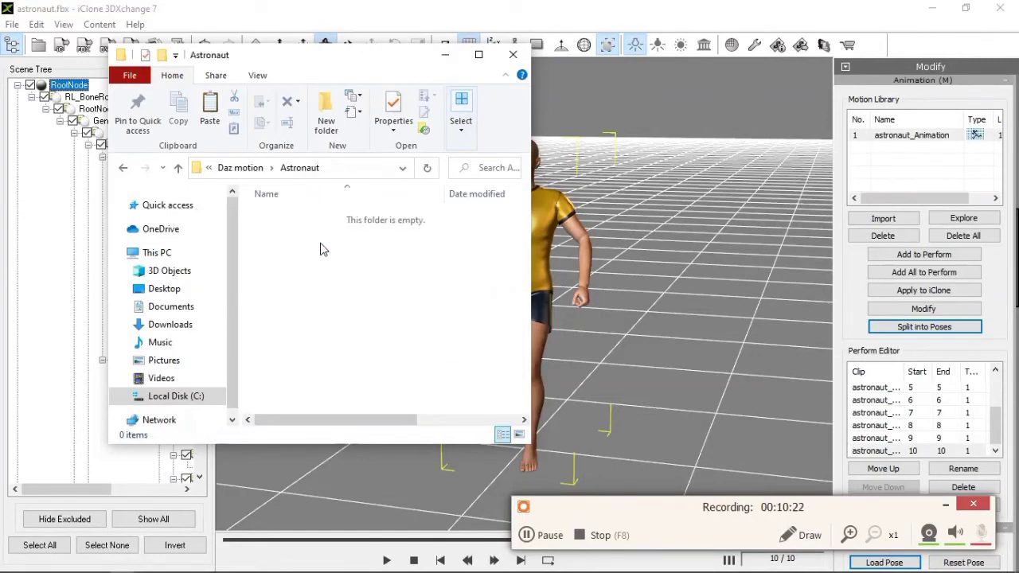
key("ctrl+v")
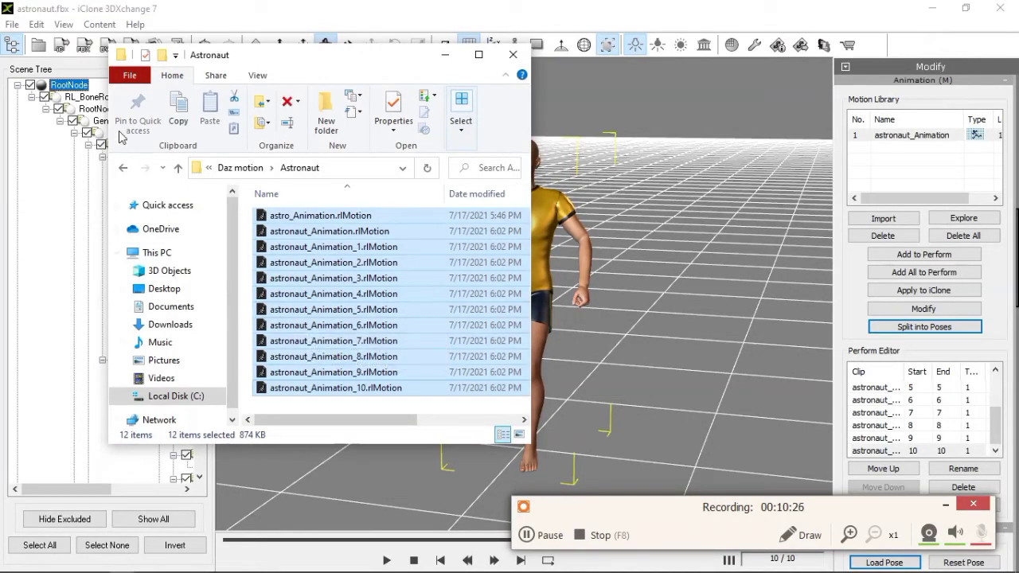
Move the Astronaut folder out of Daz motion into the Character Creator 3 Motion folder, then minimize the folder window.
left_click(177, 168)
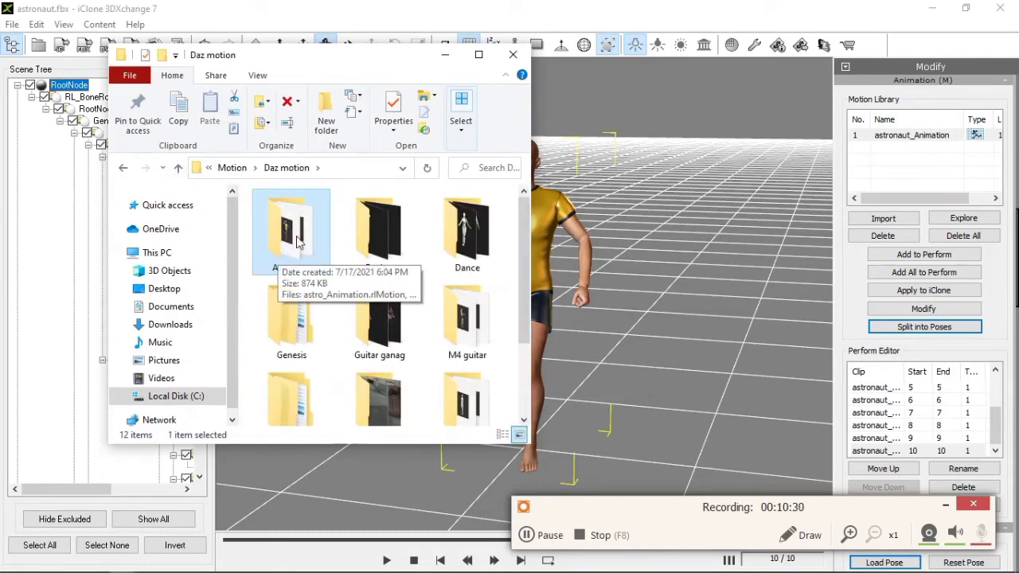
key("ctrl+x")
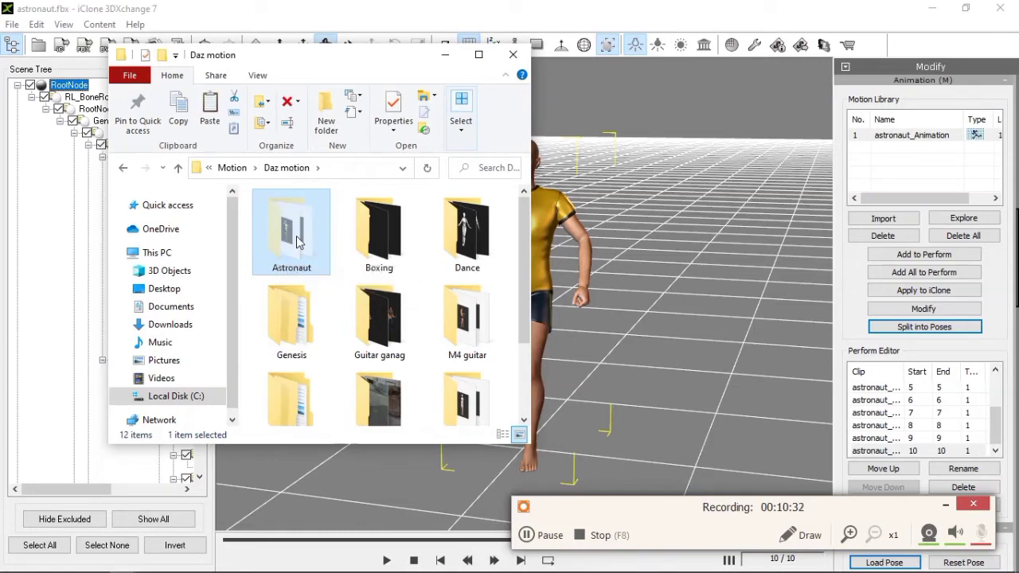
left_click(445, 55)
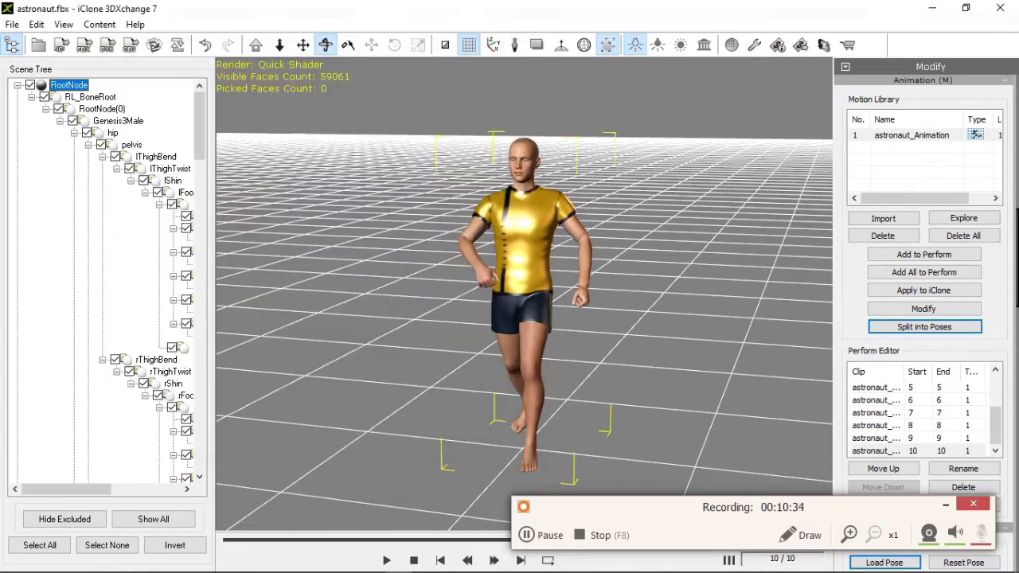
mouse_move(123, 561)
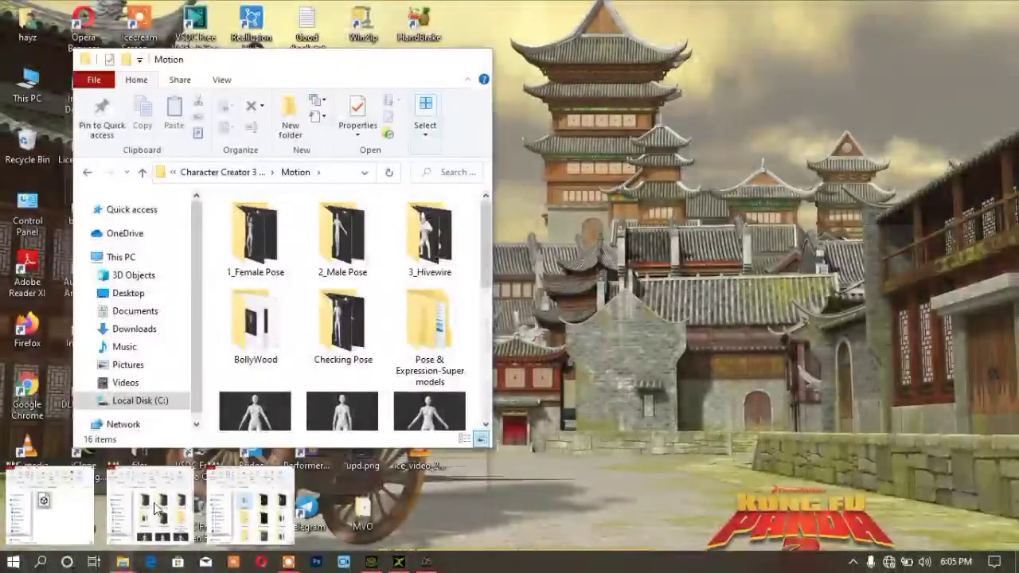
left_click(156, 509)
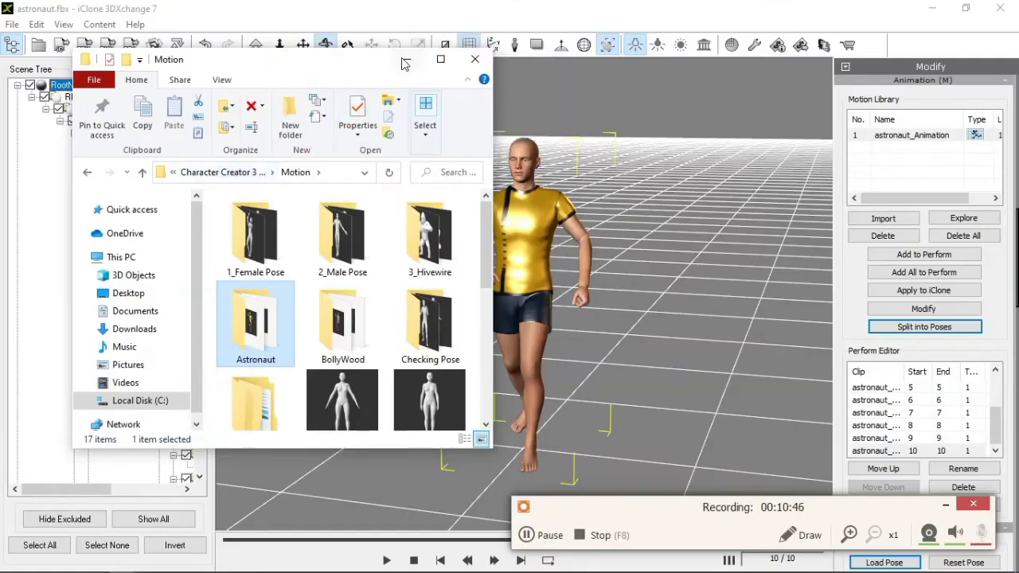
left_click(402, 61)
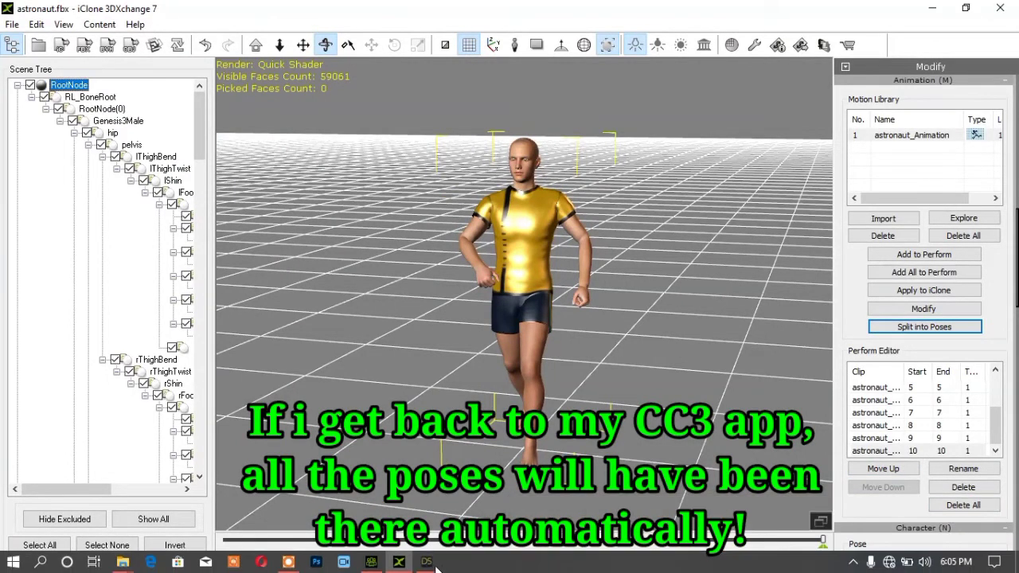
Switch to Character Creator 3 and open the Astronaut folder under the Motion templates in the content library.
left_click(371, 562)
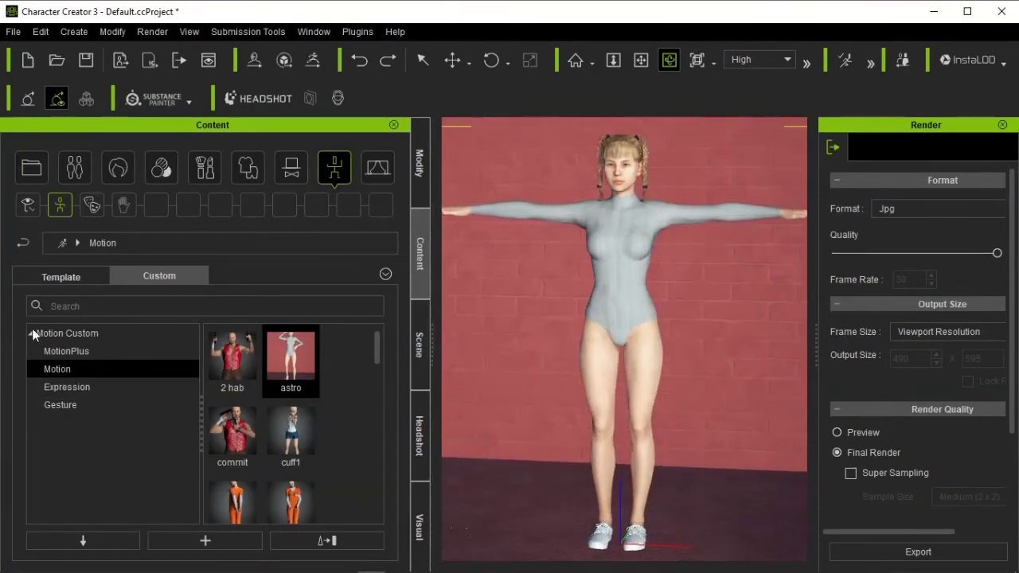
left_click(64, 274)
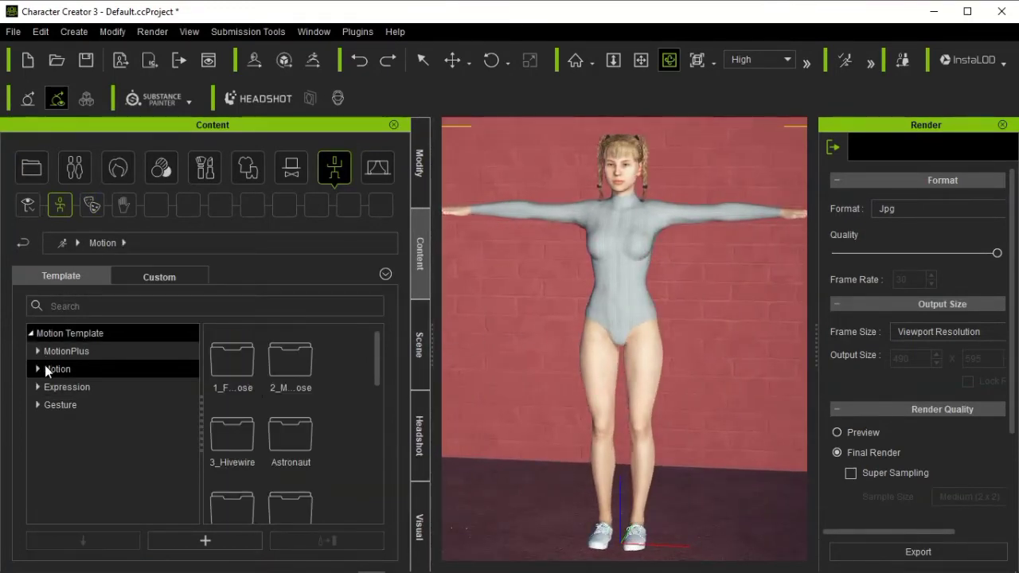
left_click(38, 368)
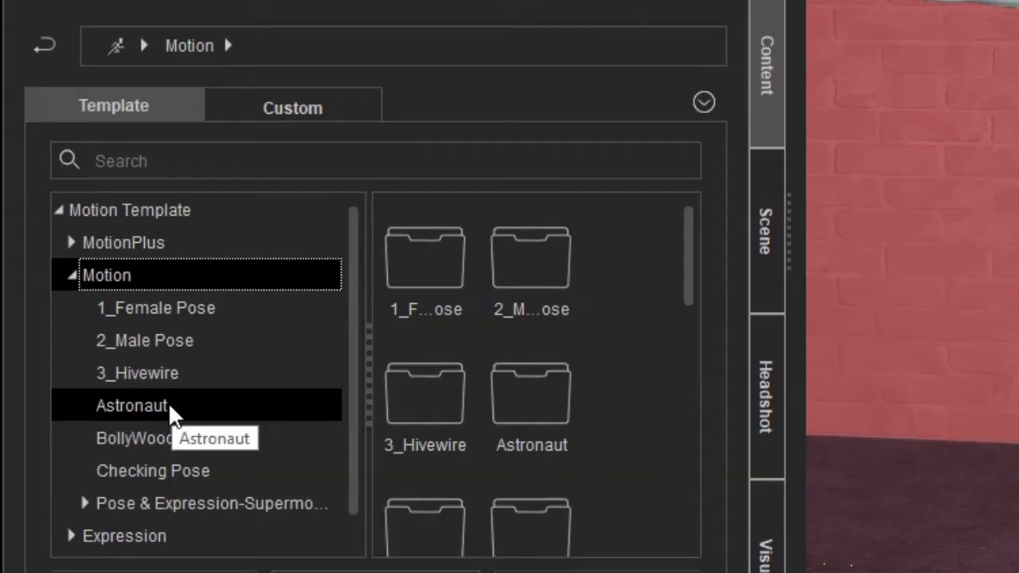
left_click(170, 408)
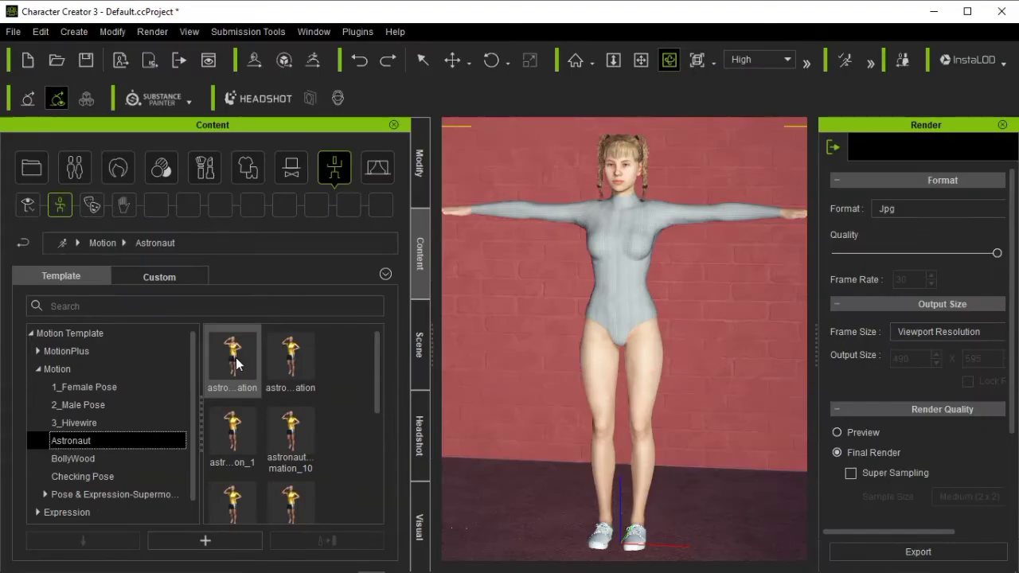
Try the Astronaut poses on the character one by one: the first in the list, poses 2 through 7, 9 and finally 8.
double_click(236, 364)
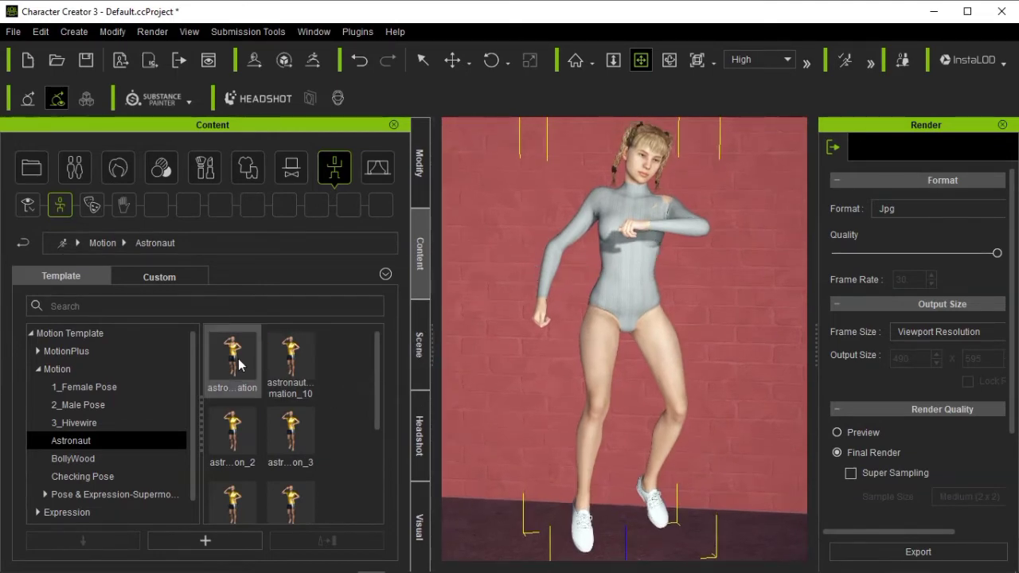
double_click(244, 430)
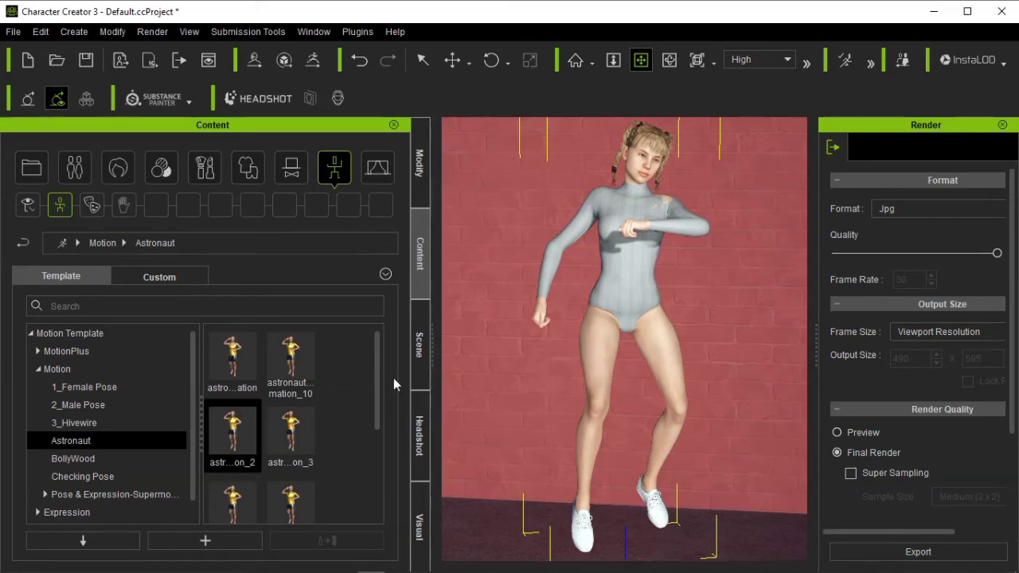
double_click(301, 435)
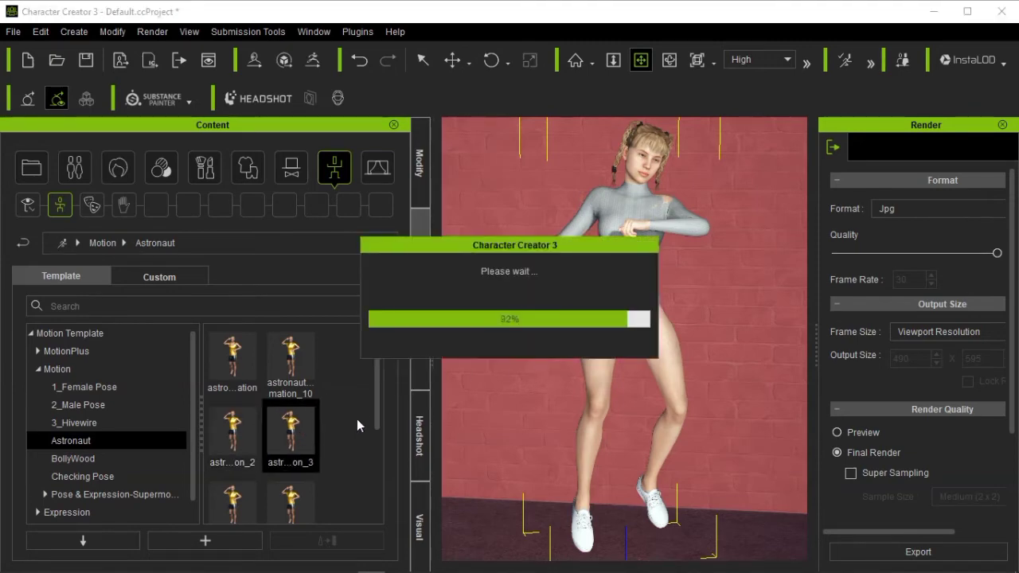
left_click_drag(600, 372, 601, 304)
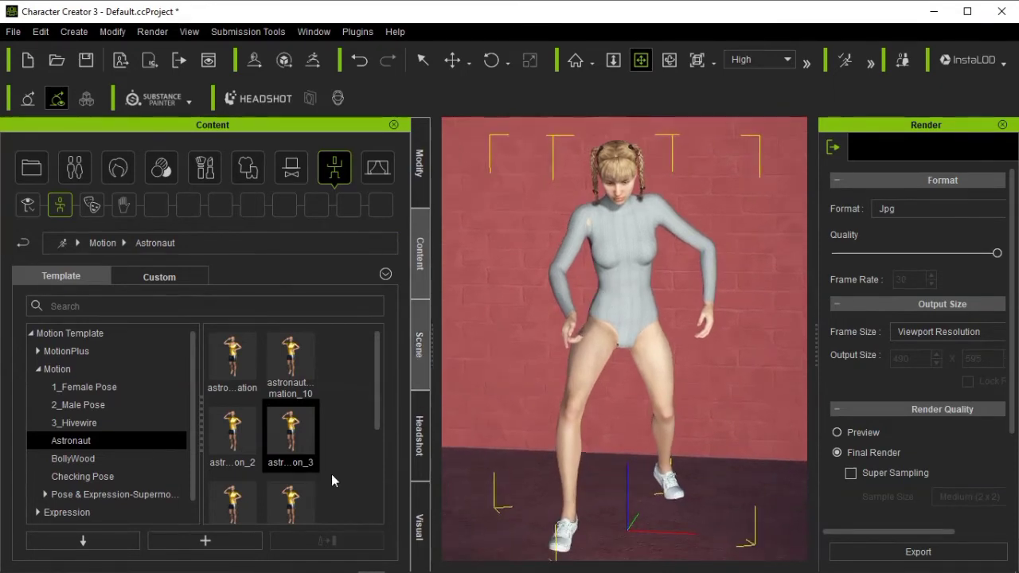
double_click(232, 501)
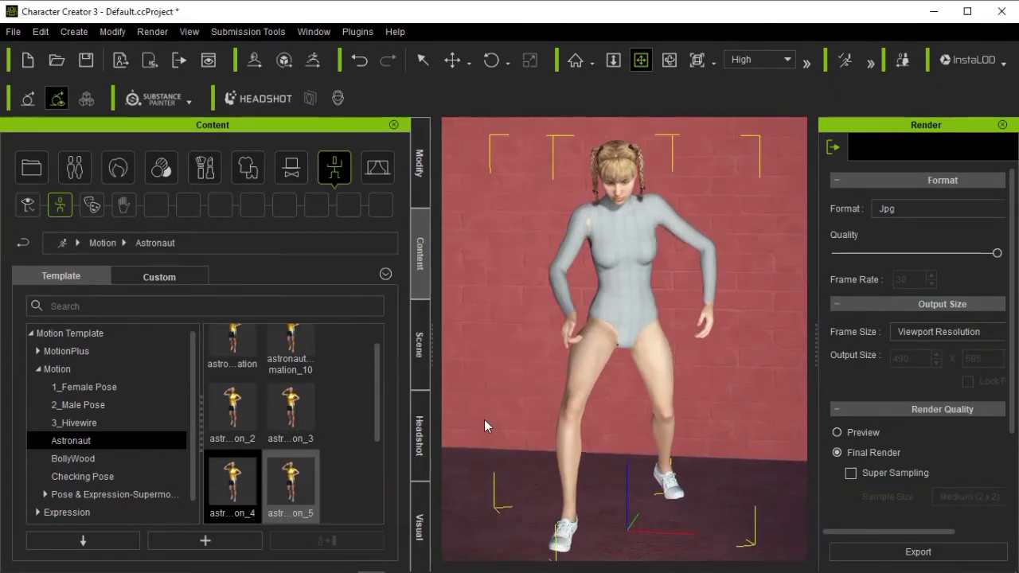
double_click(303, 483)
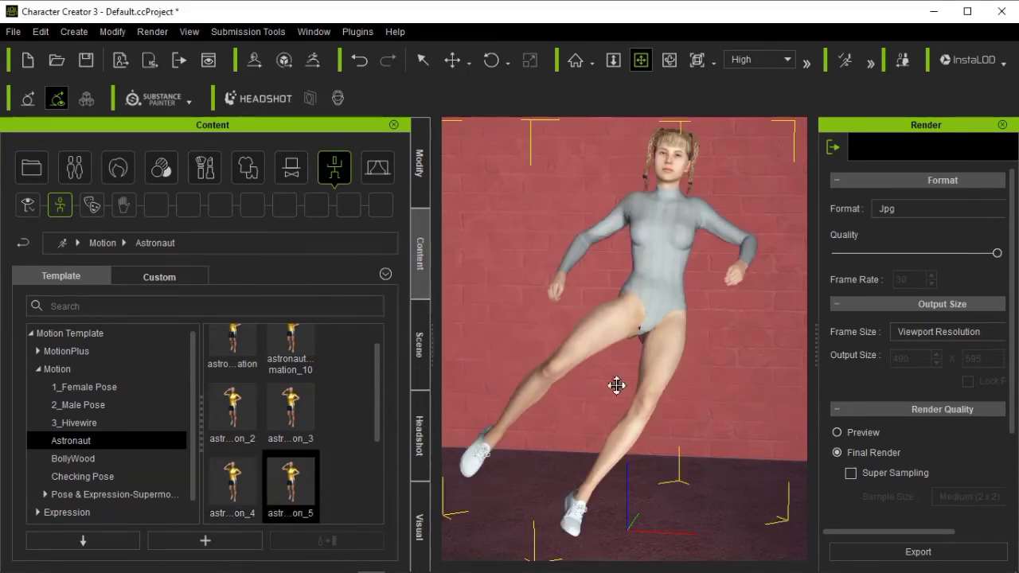
left_click_drag(373, 410, 377, 467)
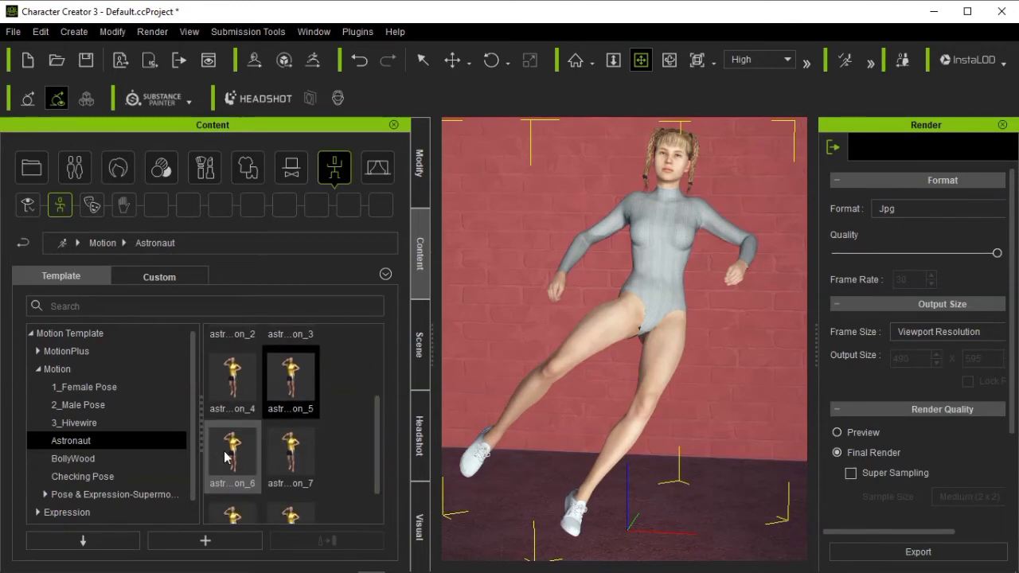
double_click(226, 457)
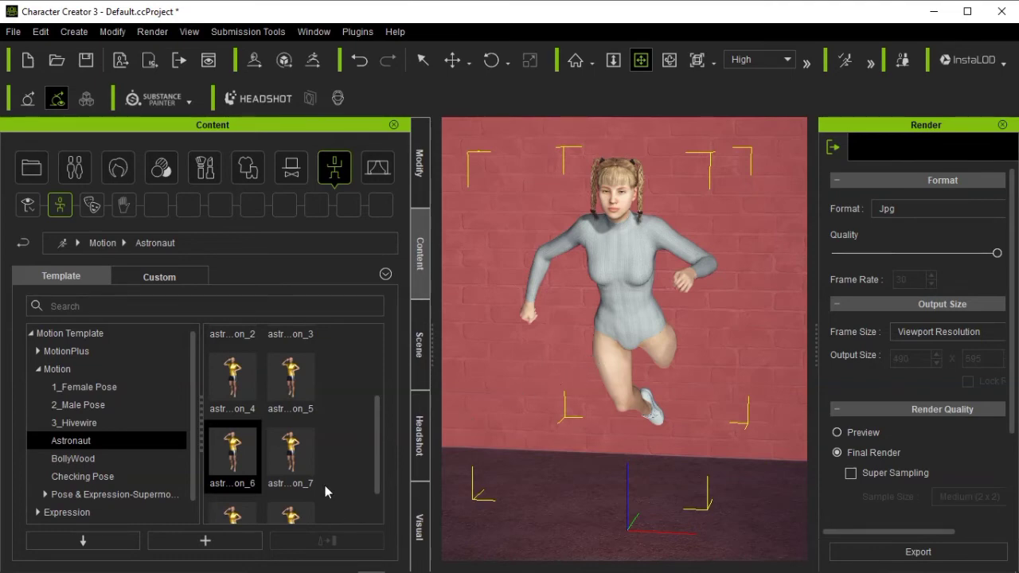
double_click(293, 466)
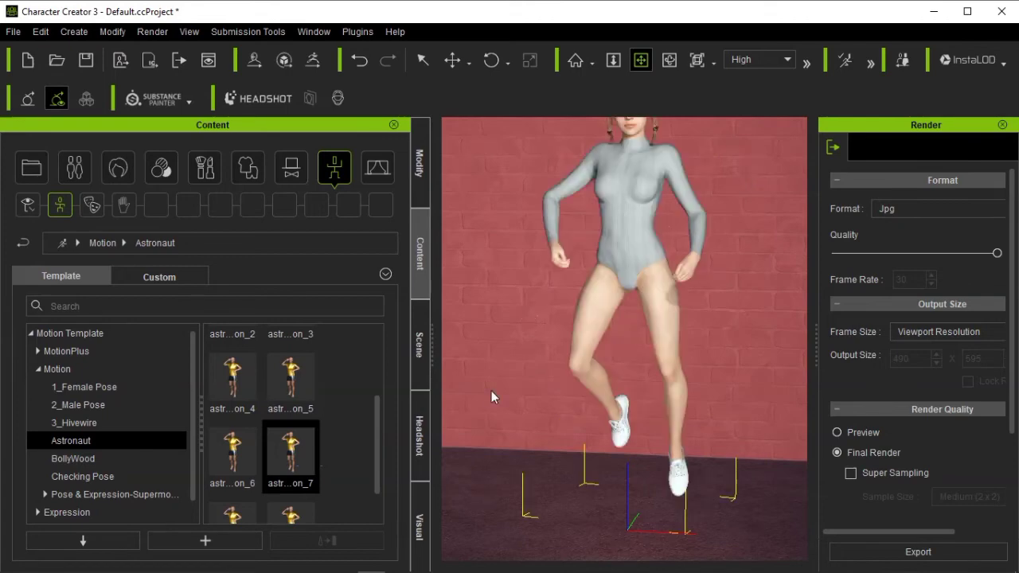
left_click_drag(530, 358, 530, 414)
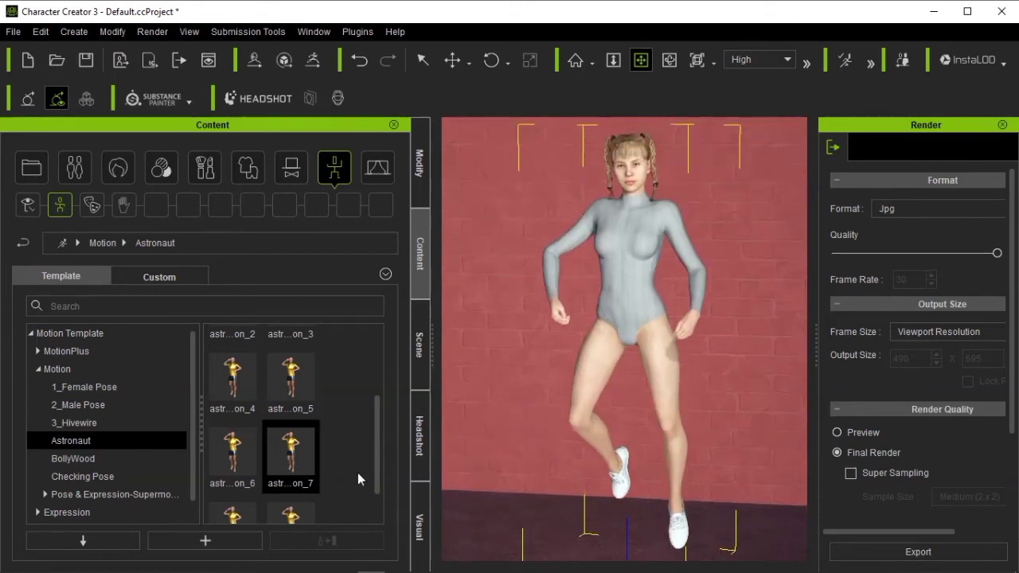
scroll(377, 446, "down", 1)
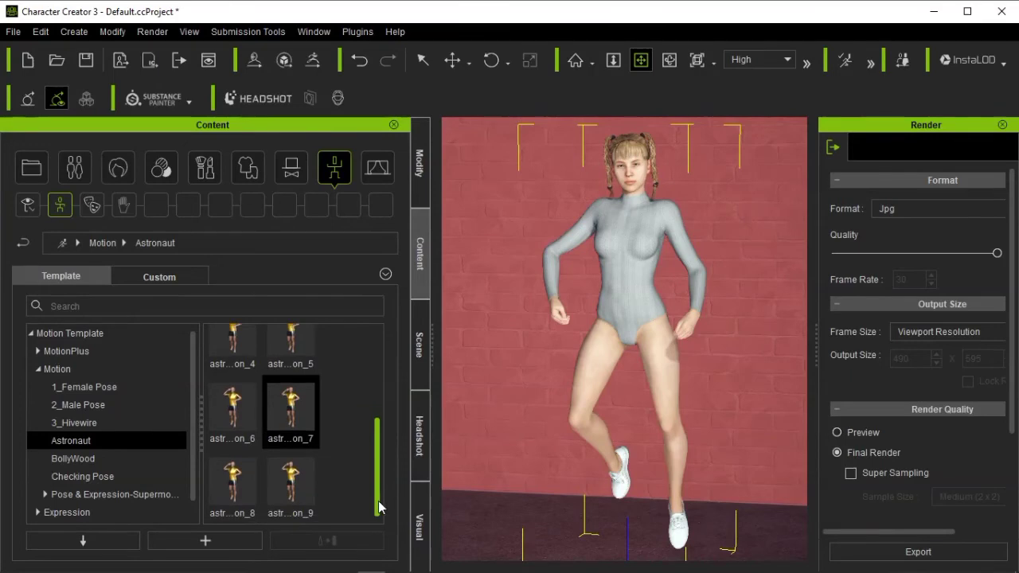
double_click(282, 495)
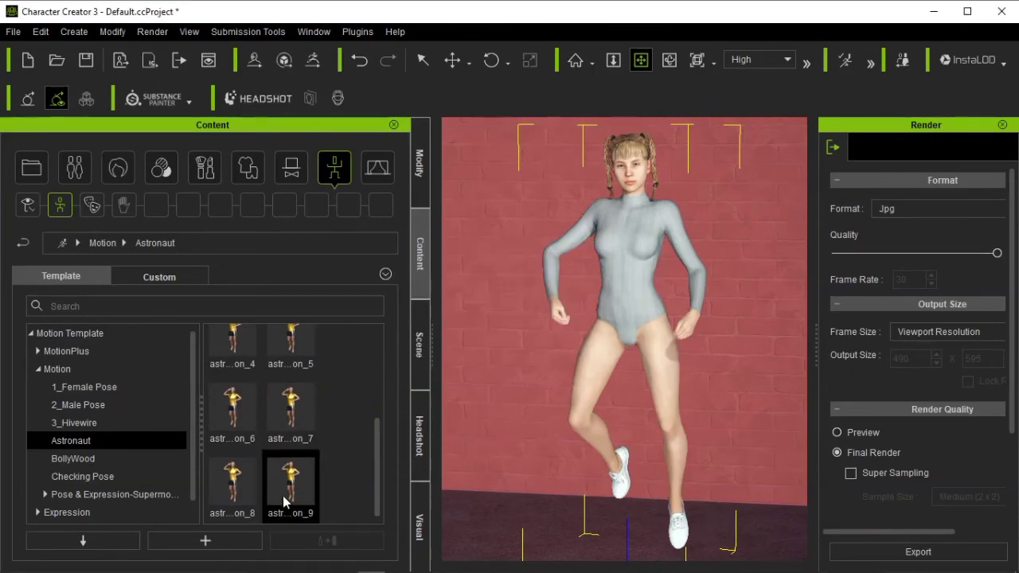
double_click(233, 505)
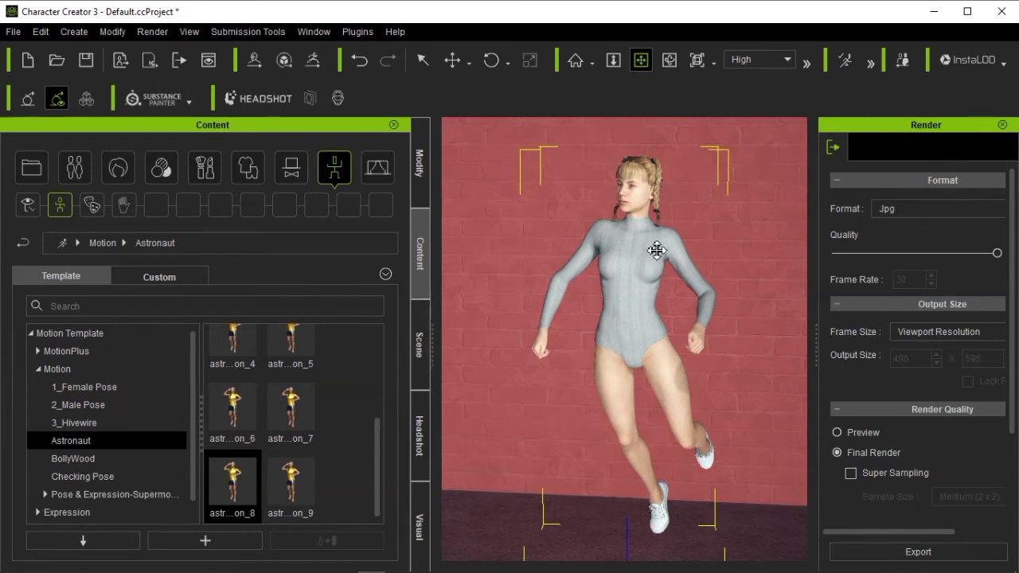
mouse_move(372, 570)
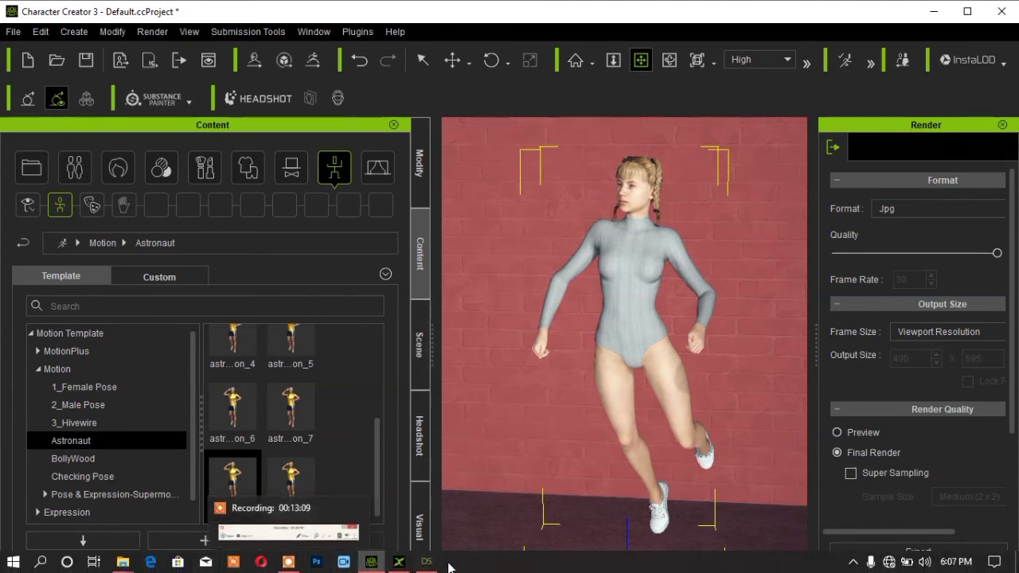
left_click(371, 563)
left_click(371, 563)
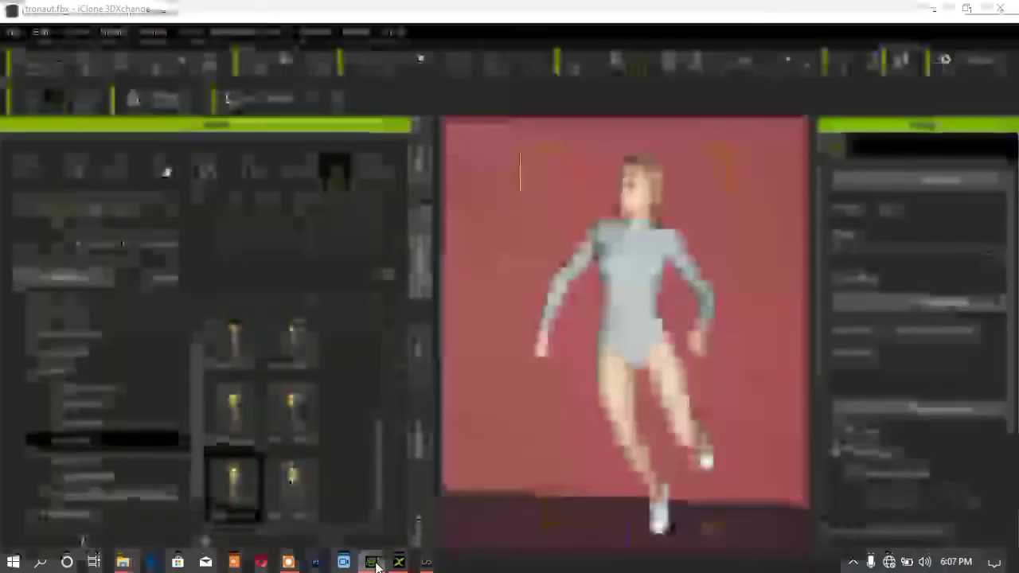
left_click(288, 562)
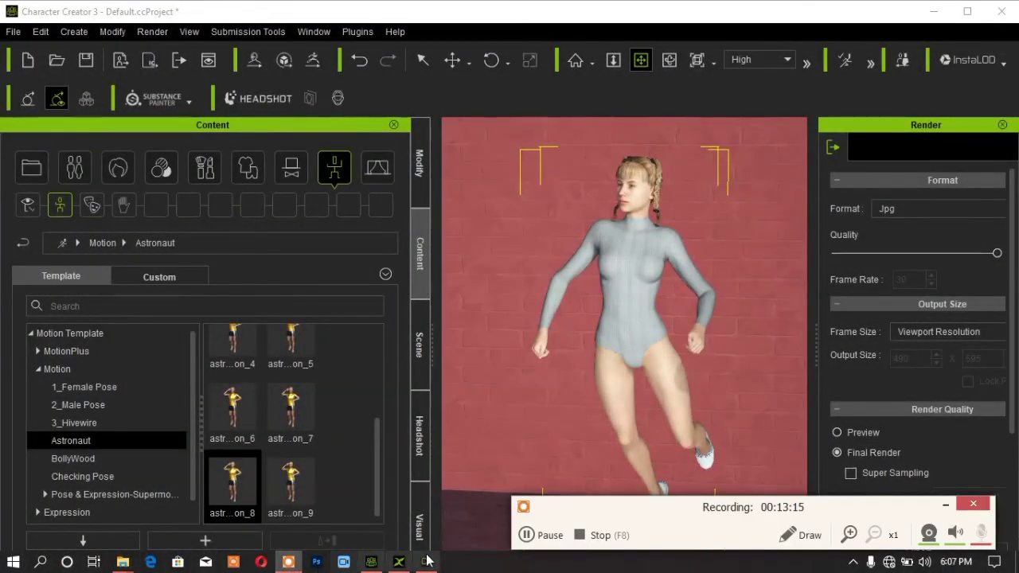
left_click(527, 535)
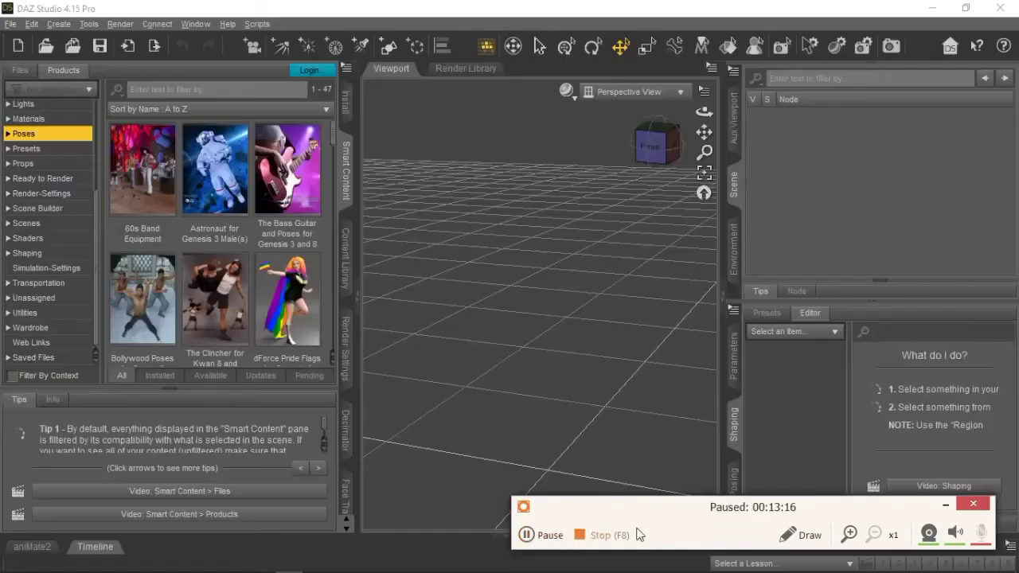
In DAZ Studio, open the product The Clincher for Kwan 8 and Genesis 8 Male and look through its expression poses.
left_click(946, 506)
double_click(215, 299)
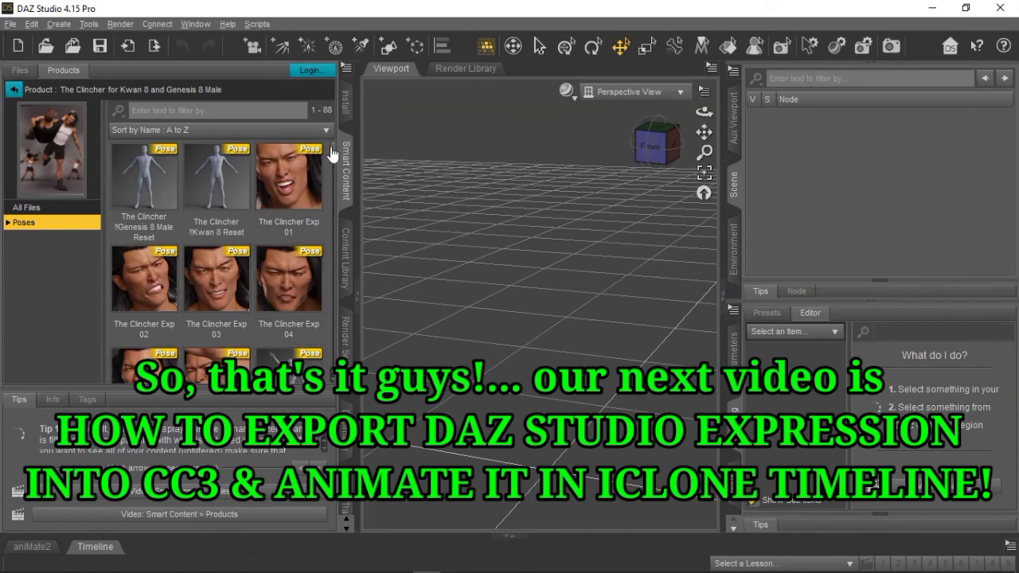
scroll(333, 151, "down", 3)
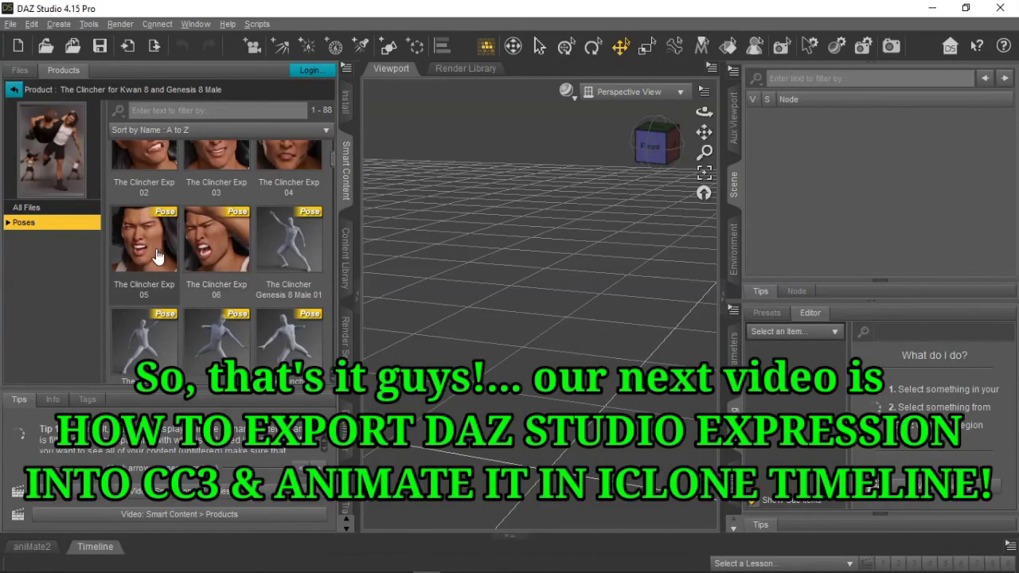
mouse_move(434, 570)
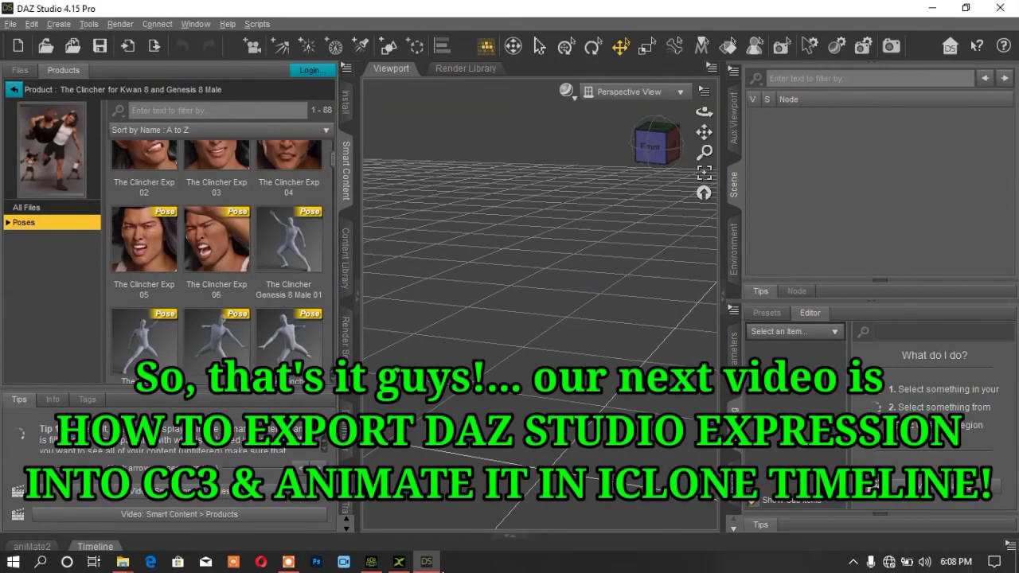
left_click(288, 563)
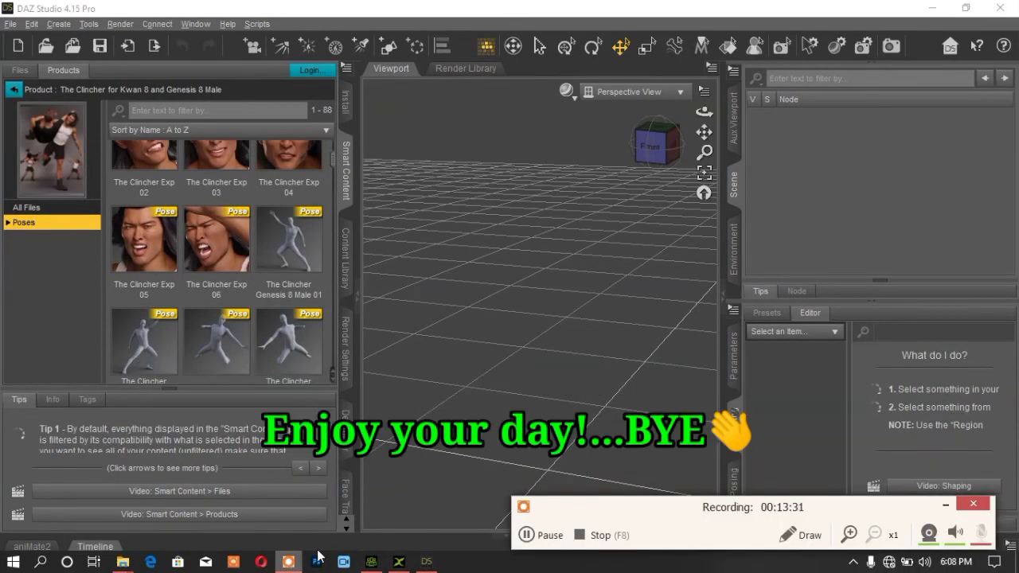